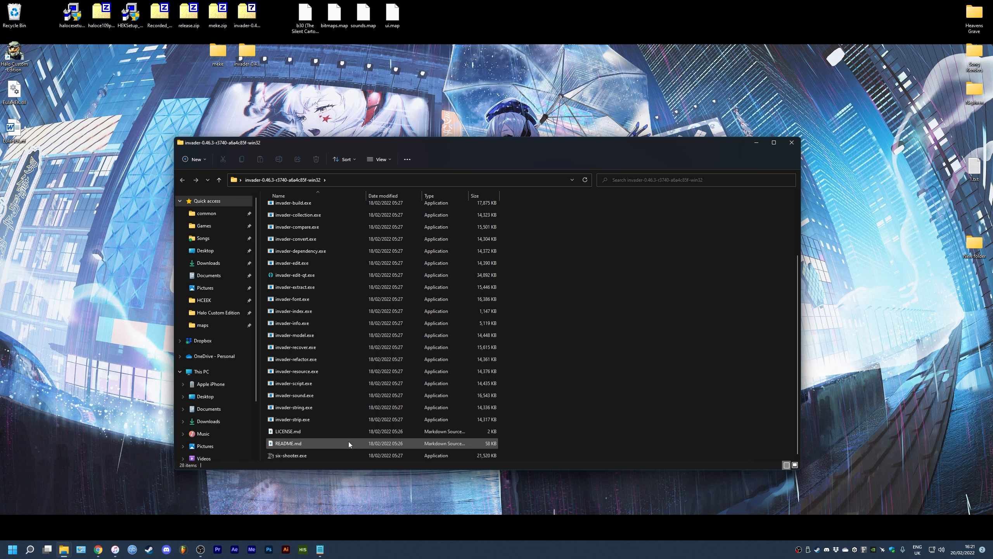
Launch six-shooter.exe and set its Invader directory to the extracted invader-0.46.3 folder on the Desktop
double_click(334, 457)
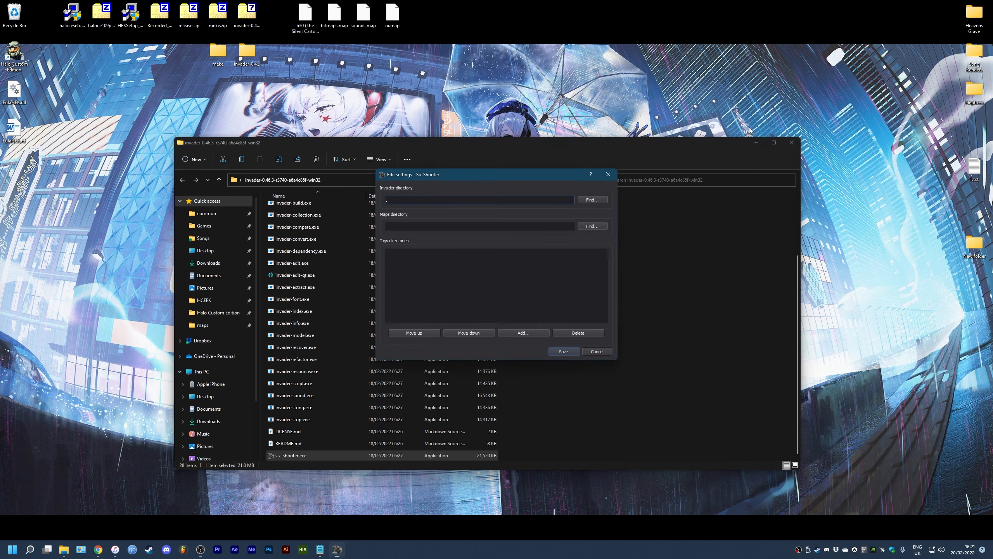
click(756, 142)
drag(462, 179, 407, 172)
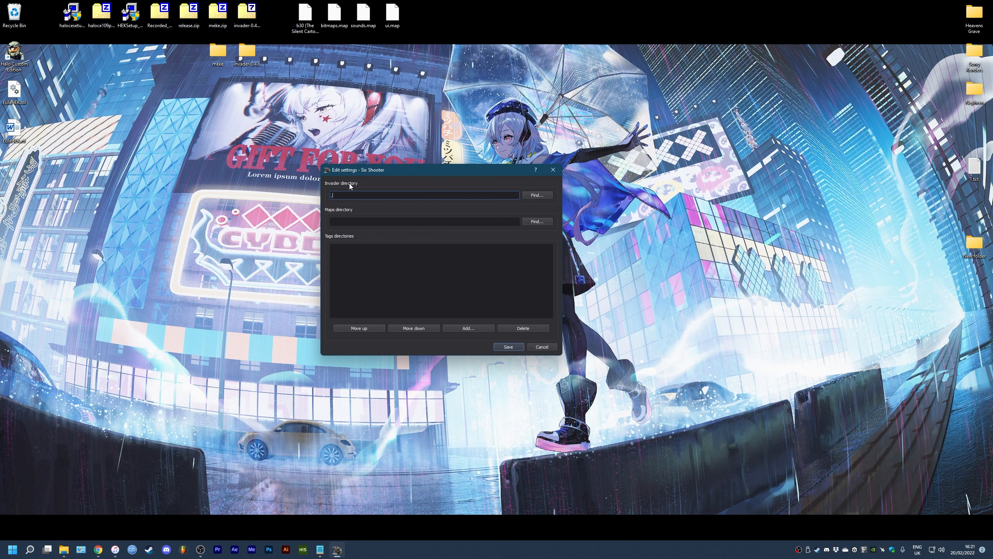
click(536, 195)
drag(474, 183, 521, 160)
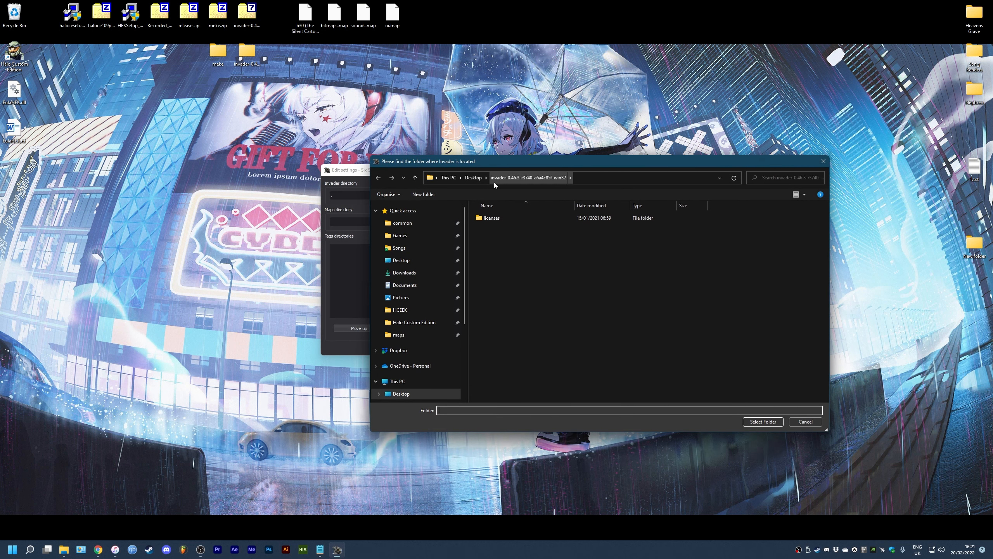
click(763, 421)
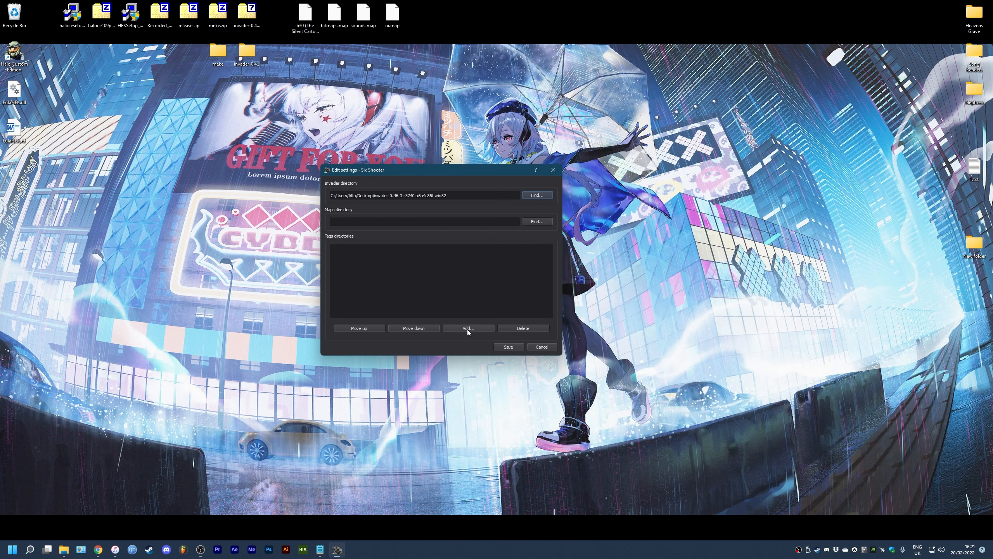
Set the maps directory to the maps folder inside Halo Custom Edition
click(535, 222)
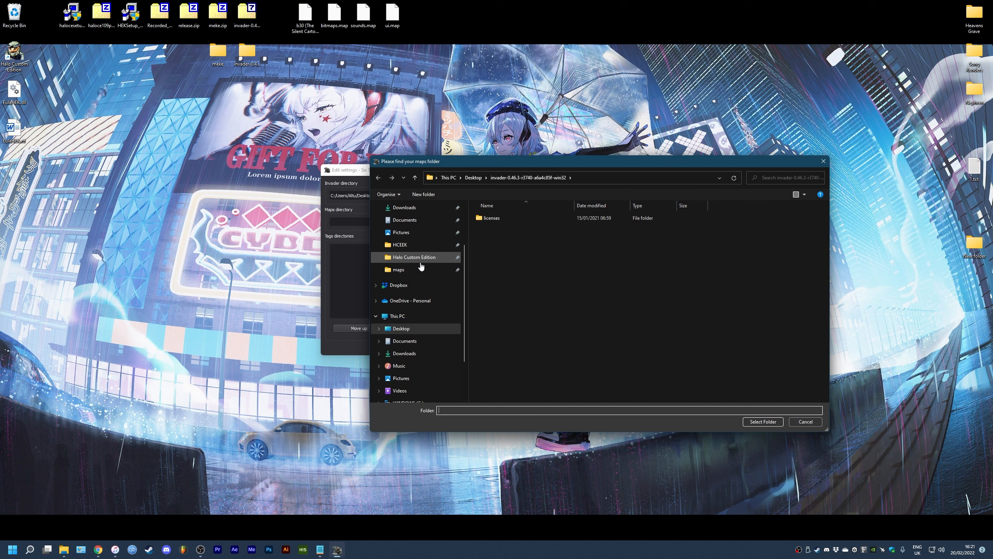
click(420, 262)
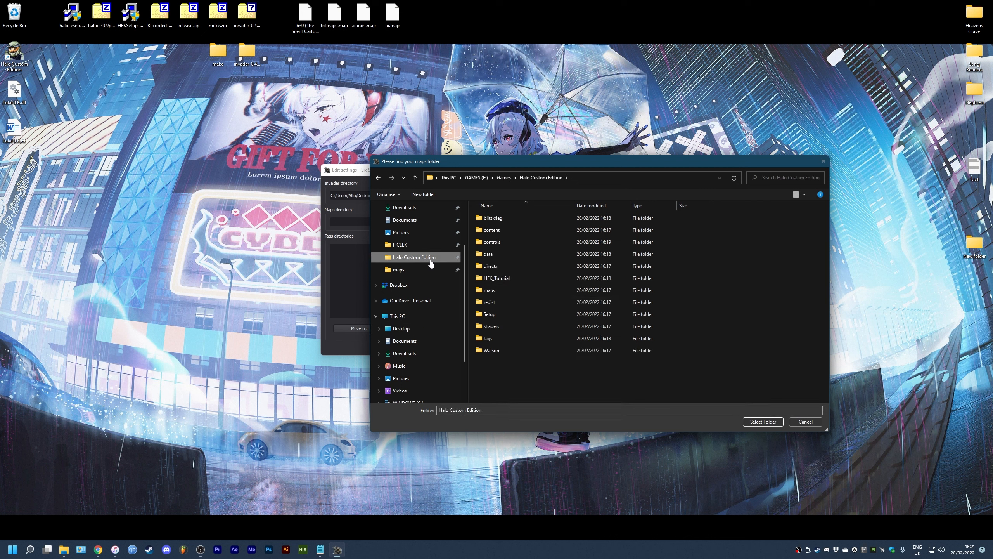
double_click(508, 290)
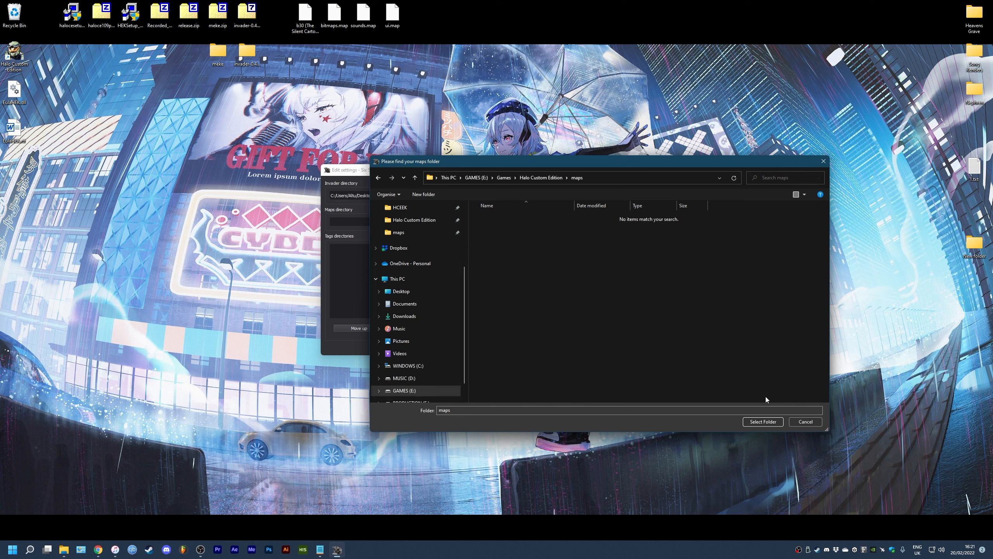
click(761, 421)
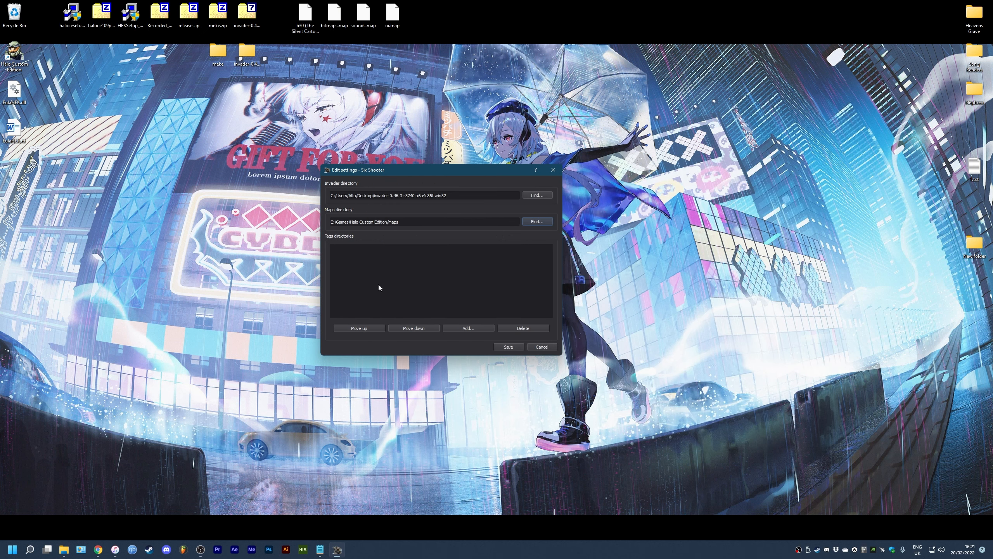
Add a new Desktop folder named tags as a tags directory, then save the settings and close Six Shooter
click(470, 328)
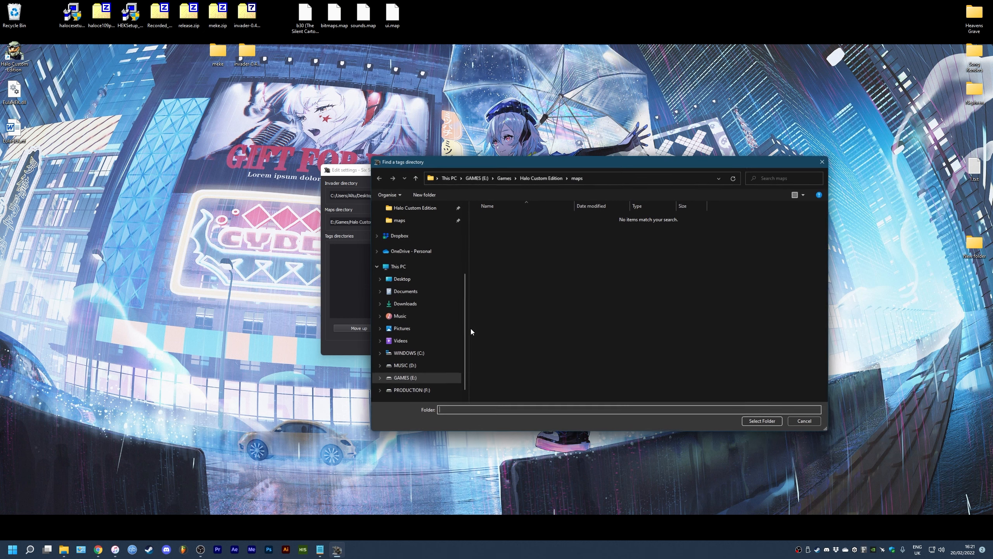
click(420, 282)
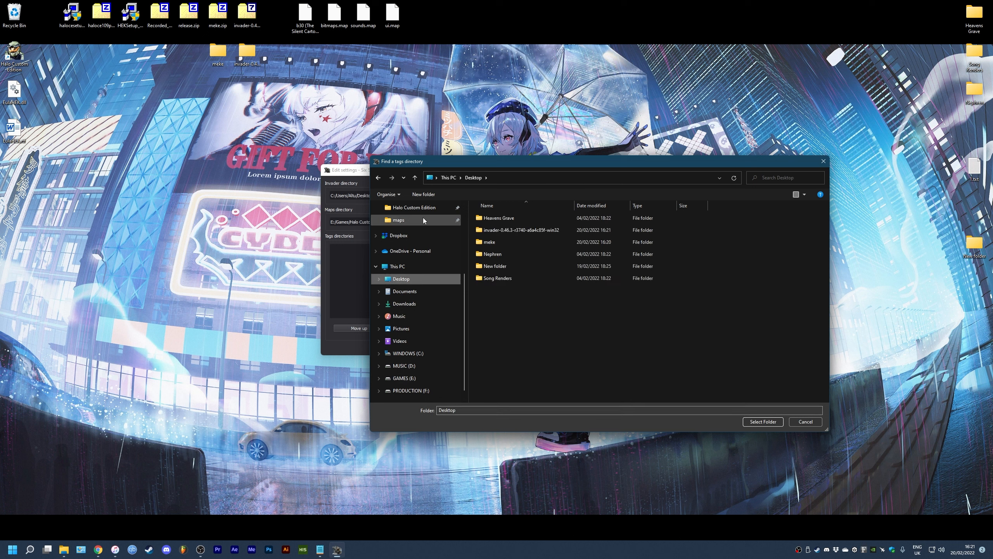
click(418, 195)
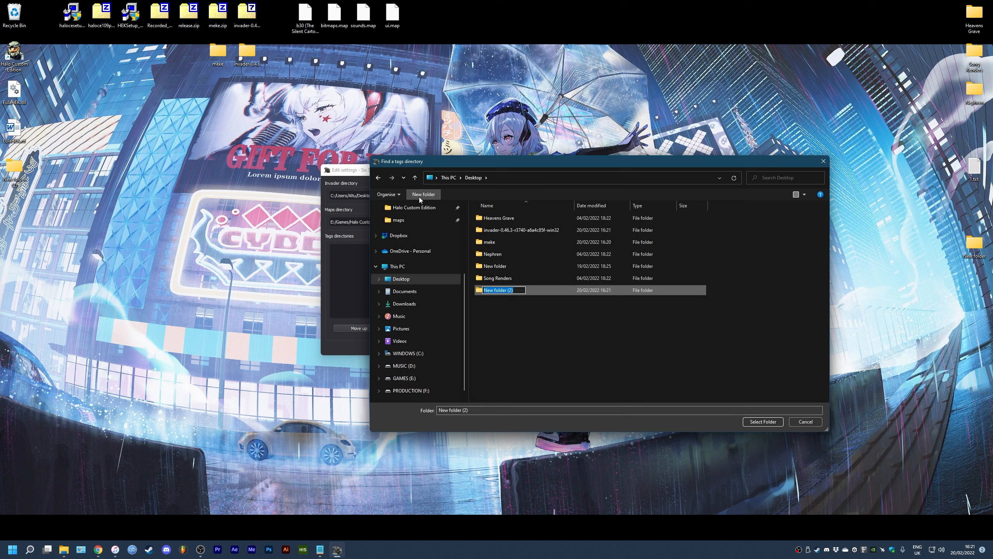
text(tags)
click(474, 330)
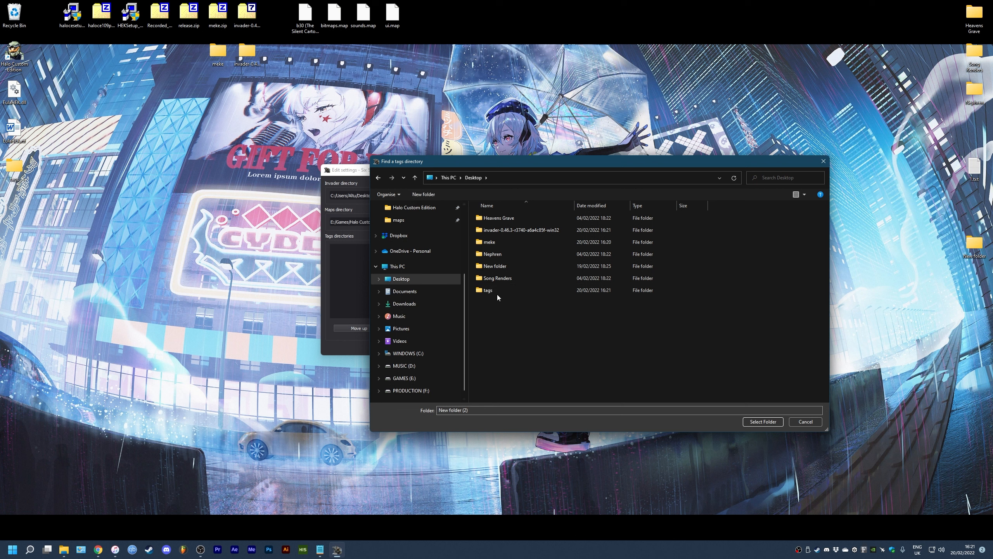
double_click(498, 289)
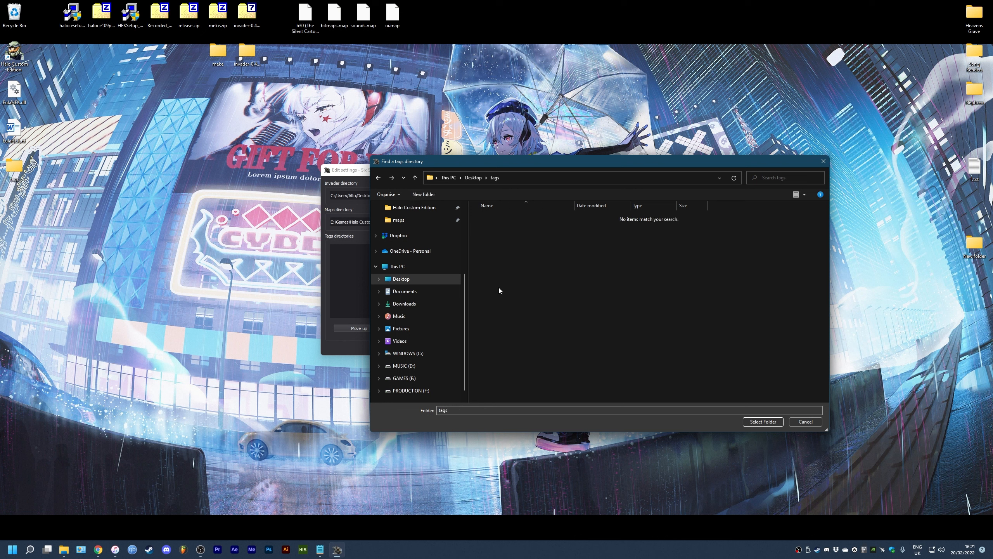
click(763, 421)
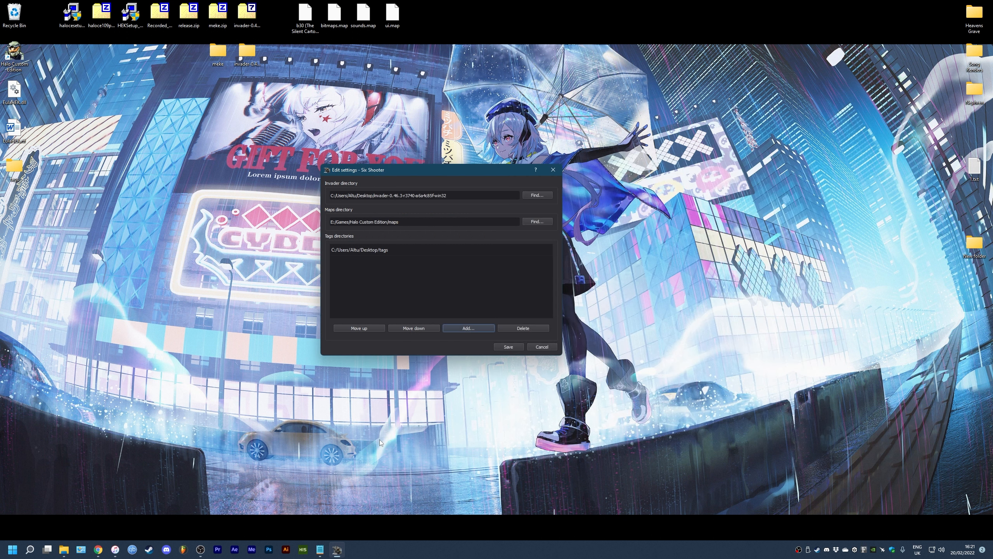
click(509, 347)
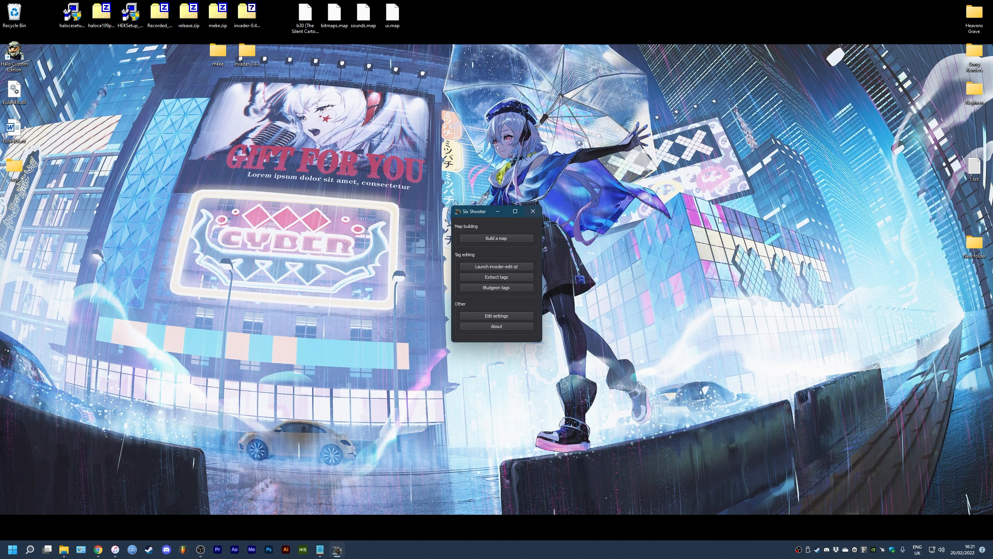
click(536, 210)
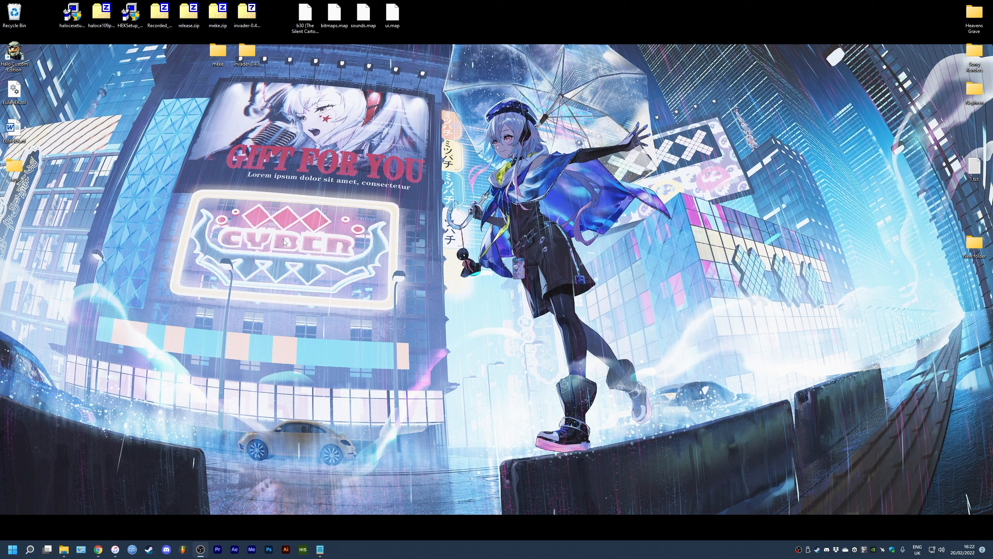
Move the Halo Custom Edition shortcut to an open area of the desktop and open its properties
drag(23, 66, 220, 277)
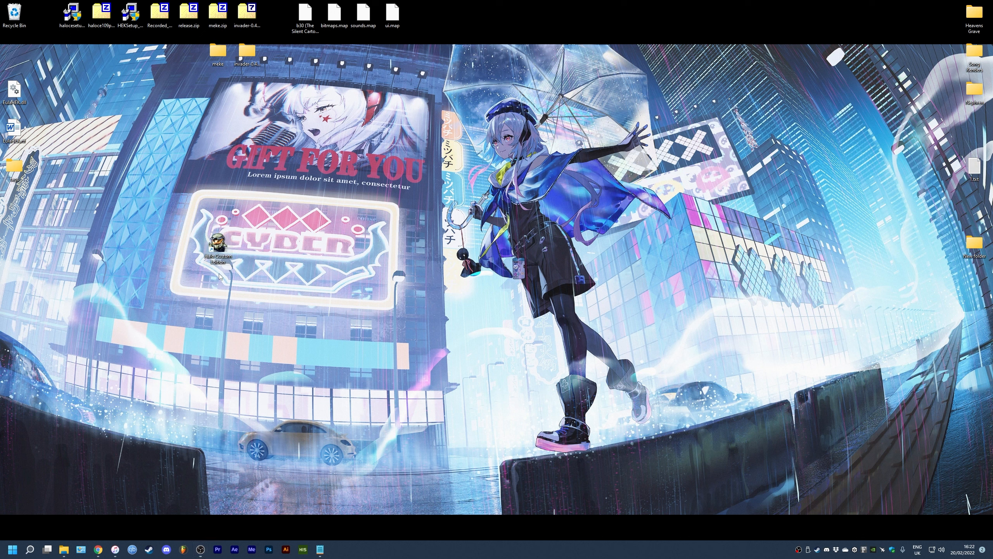
right_click(220, 244)
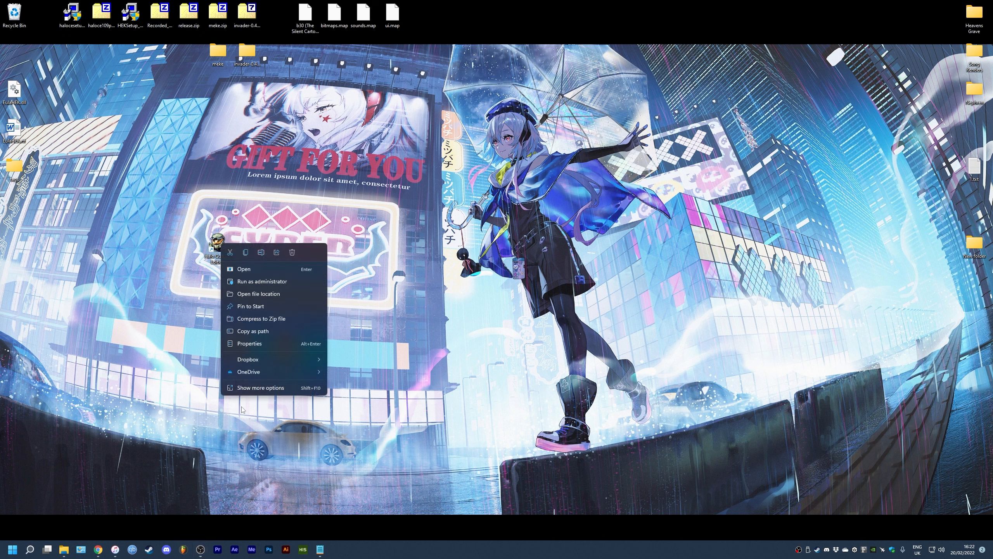
click(169, 371)
right_click(216, 245)
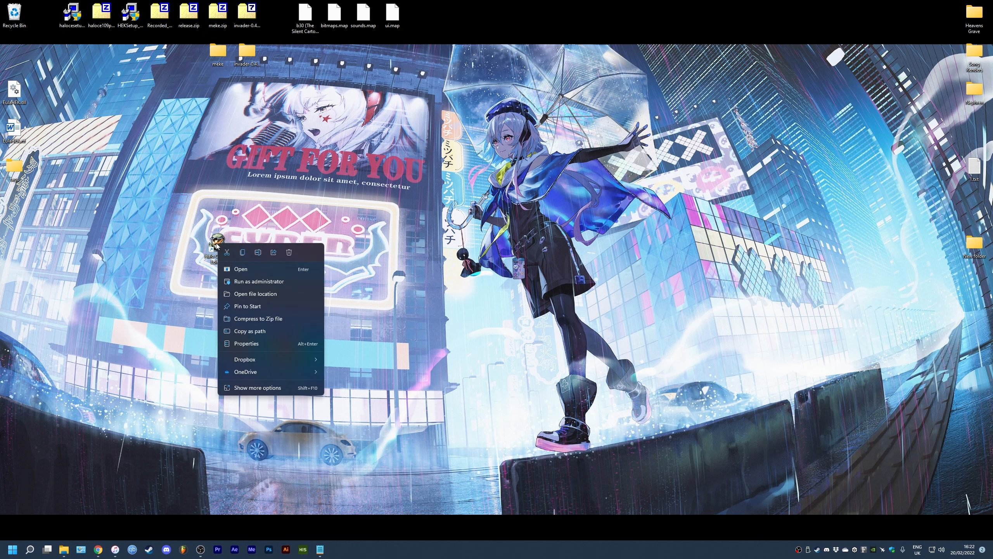
click(263, 388)
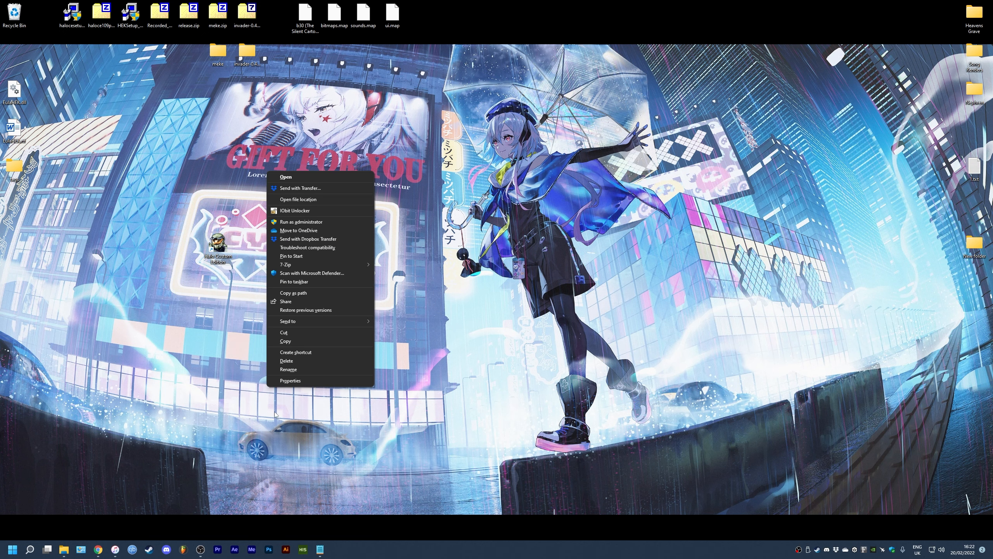
click(292, 381)
drag(460, 123, 477, 38)
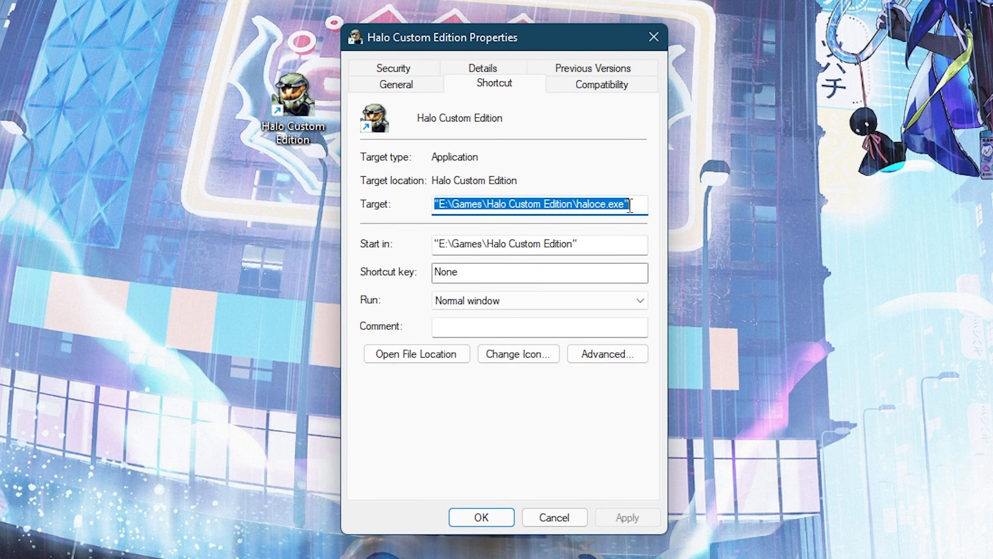
Append -console -devmode -window to the shortcut's target and apply the change with administrator permission
click(638, 204)
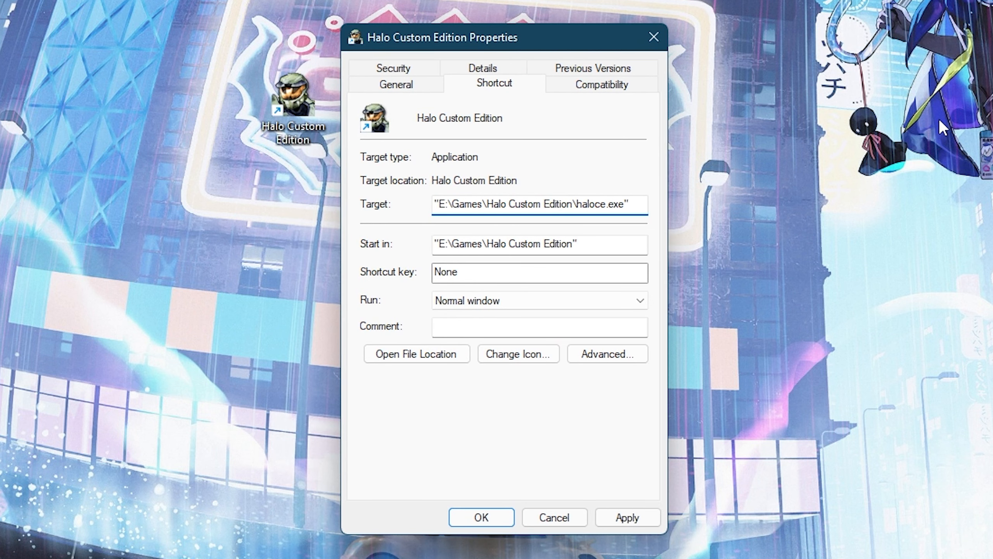
text(-console)
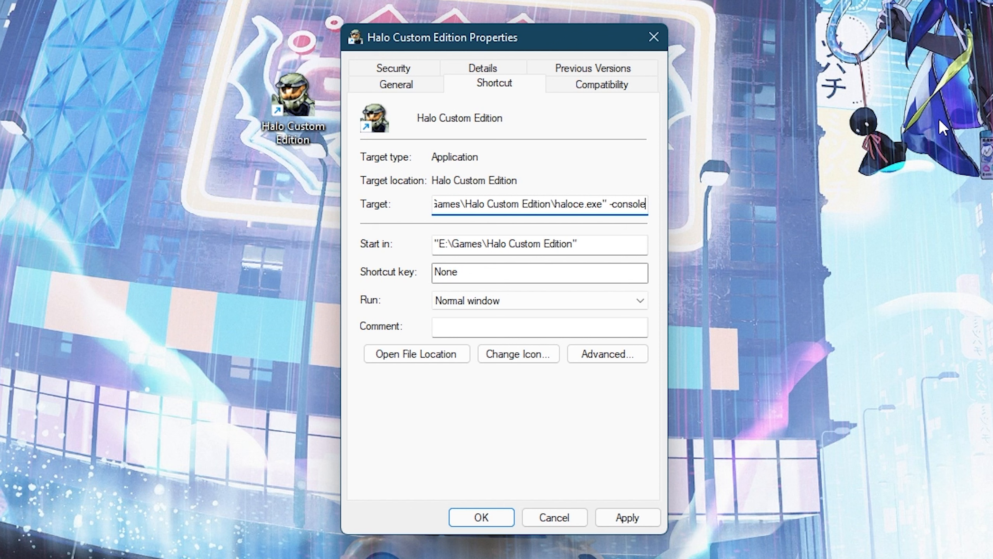
text( -devmode)
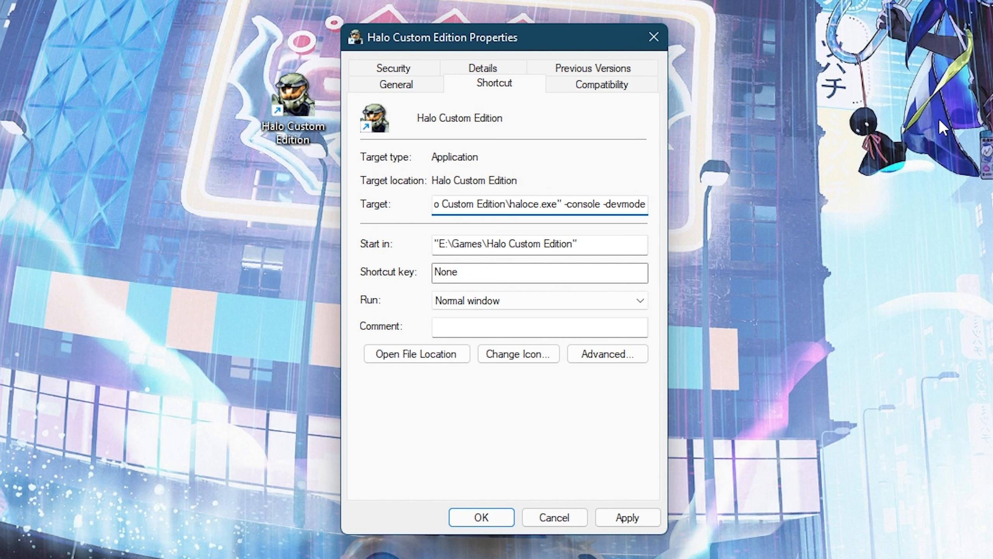
text( -)
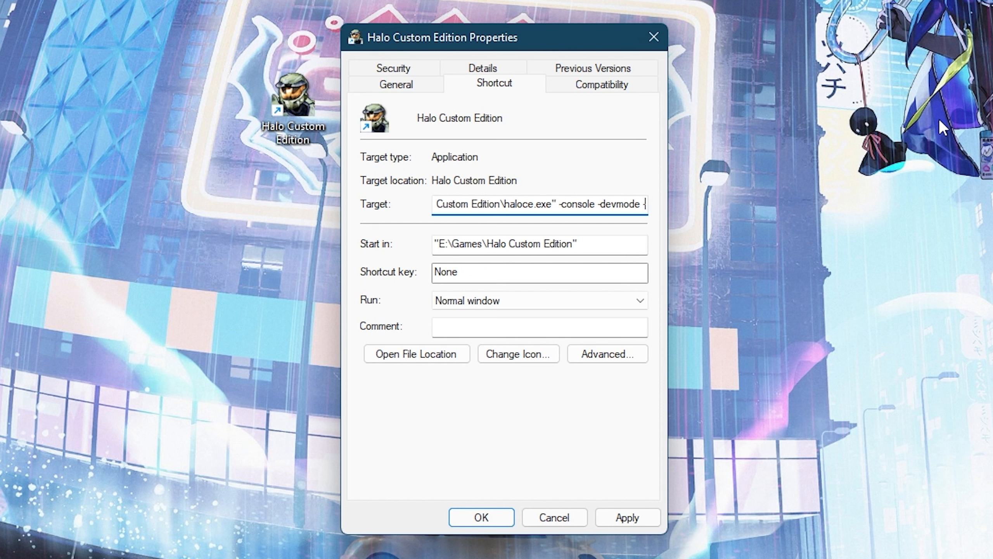
text(window)
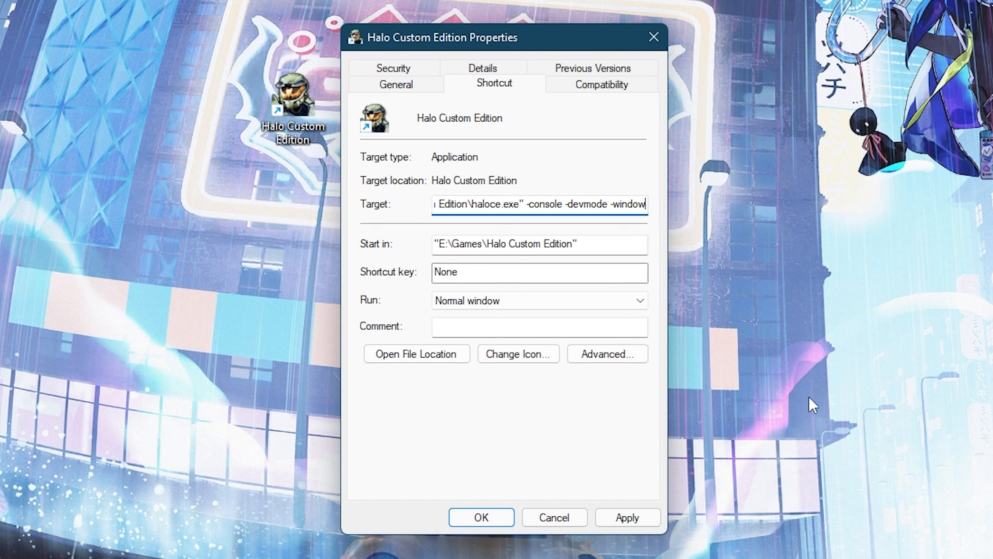
click(641, 517)
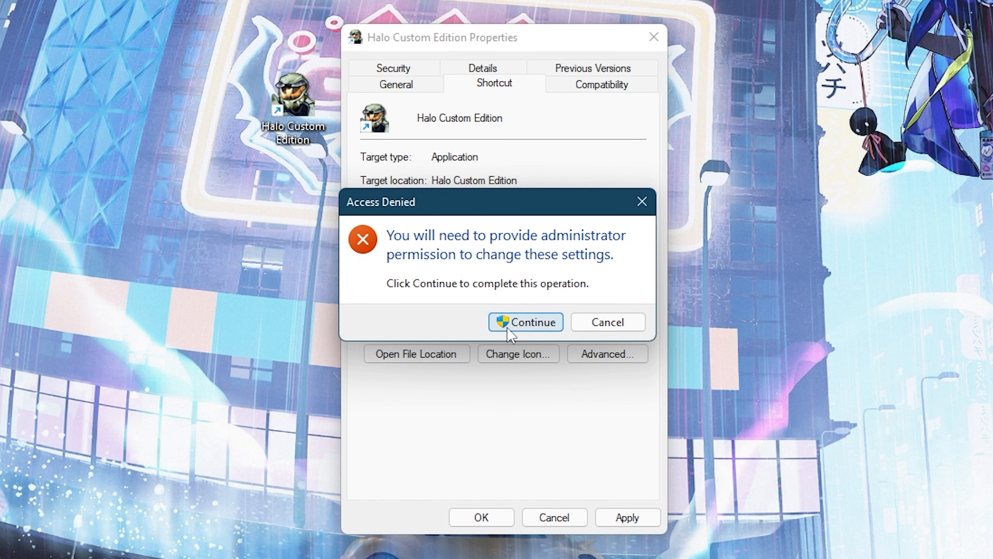
click(526, 325)
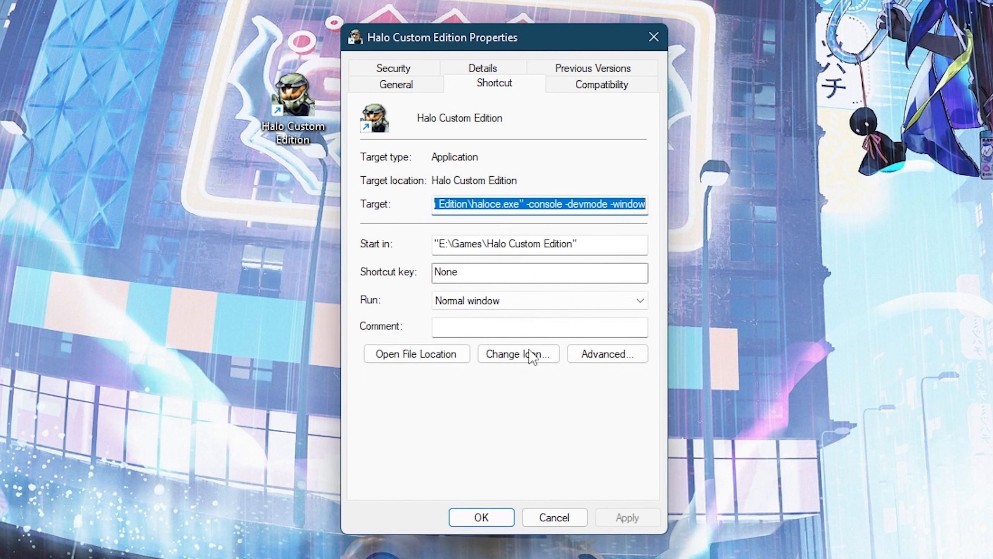
click(495, 520)
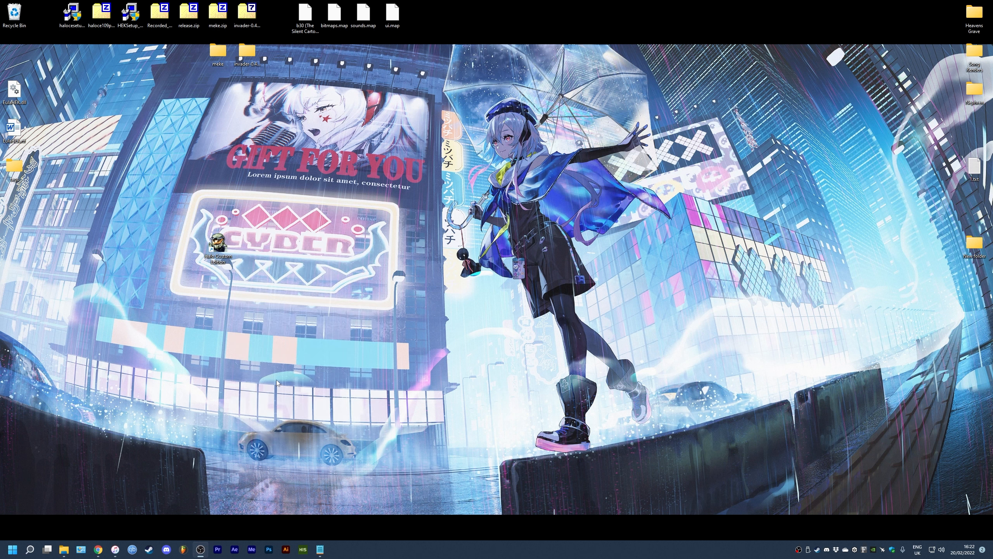
Launch Halo Custom Edition from its desktop shortcut and open the profile's video setup
double_click(218, 243)
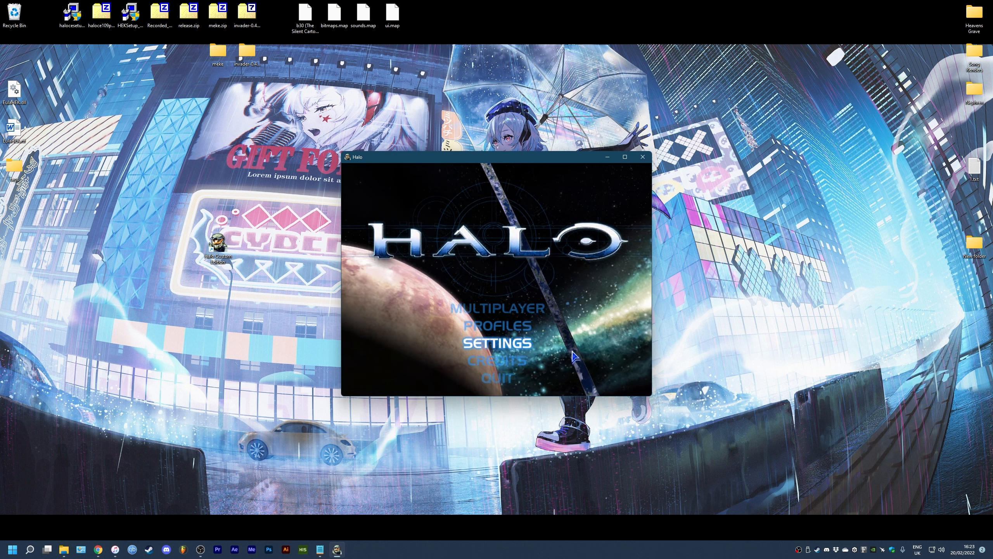
click(498, 348)
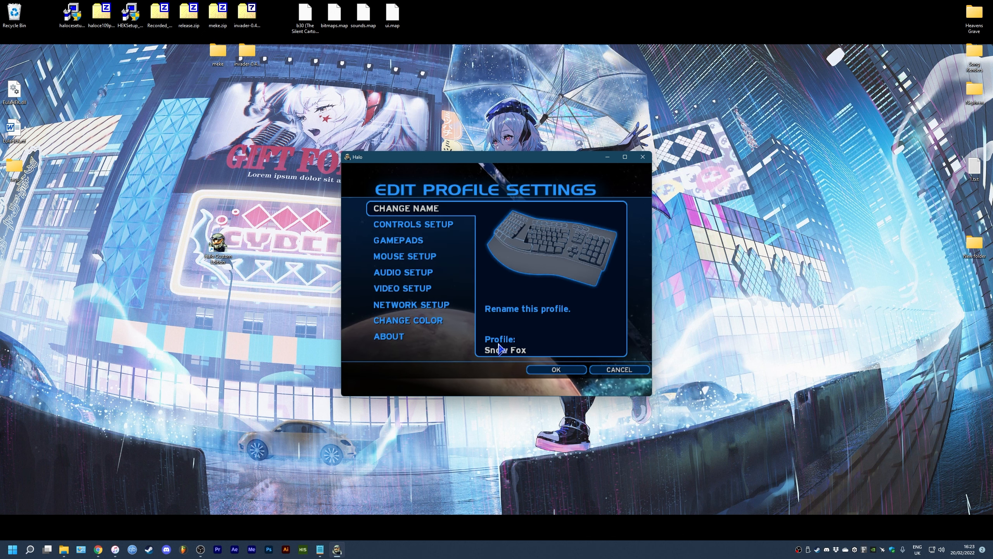
click(415, 288)
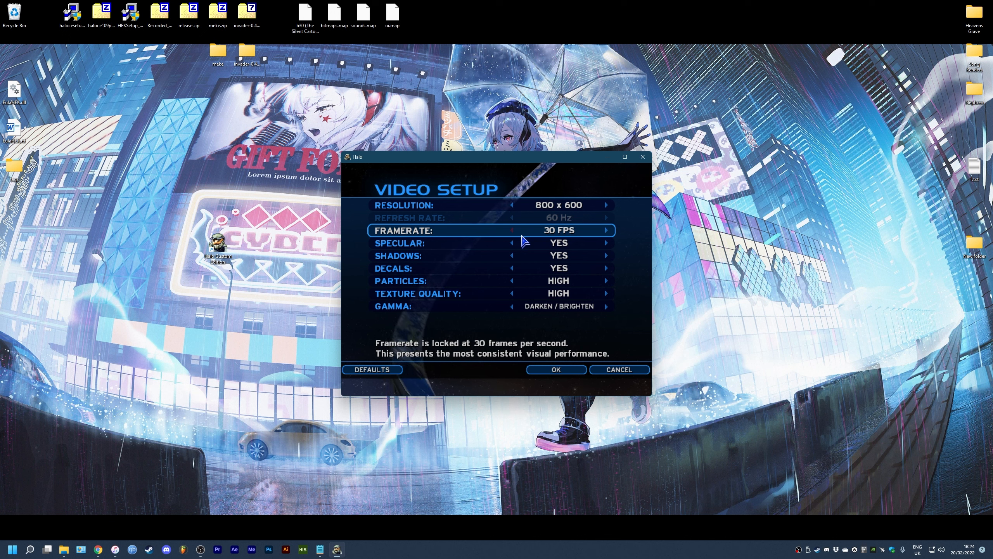
Set the video resolution to 1600 x 1200 and accept the changed video settings
click(606, 206)
click(606, 205)
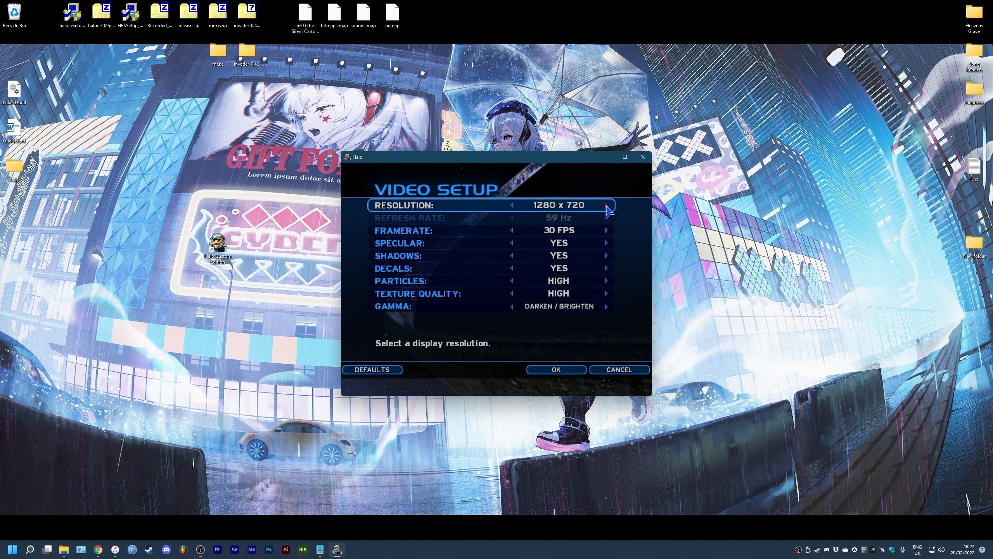
click(607, 206)
click(606, 206)
click(607, 206)
click(607, 206)
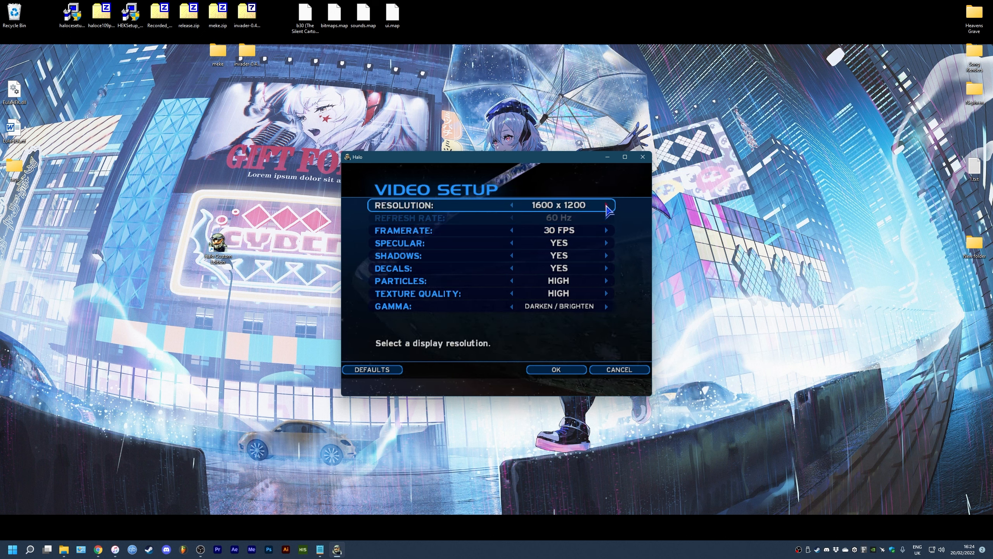
click(555, 369)
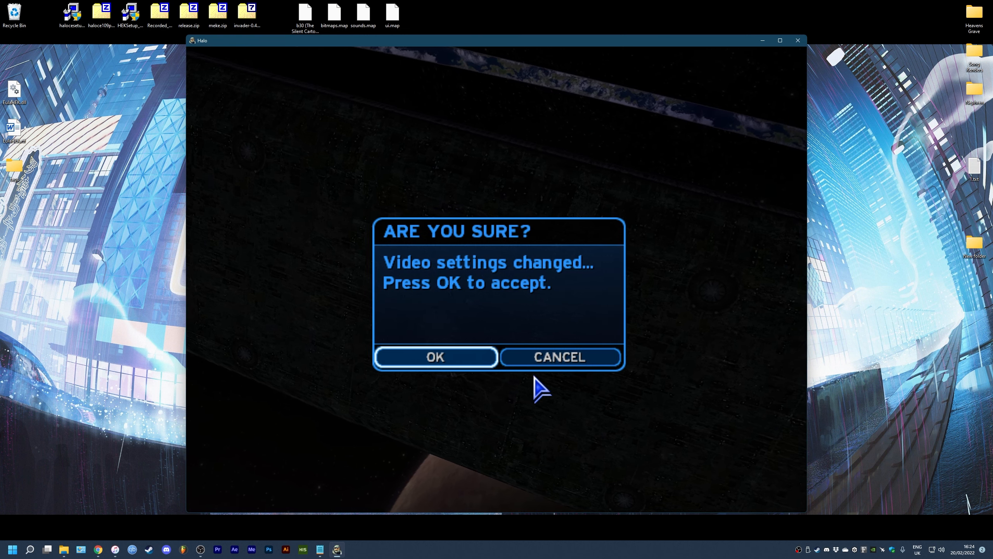
click(446, 361)
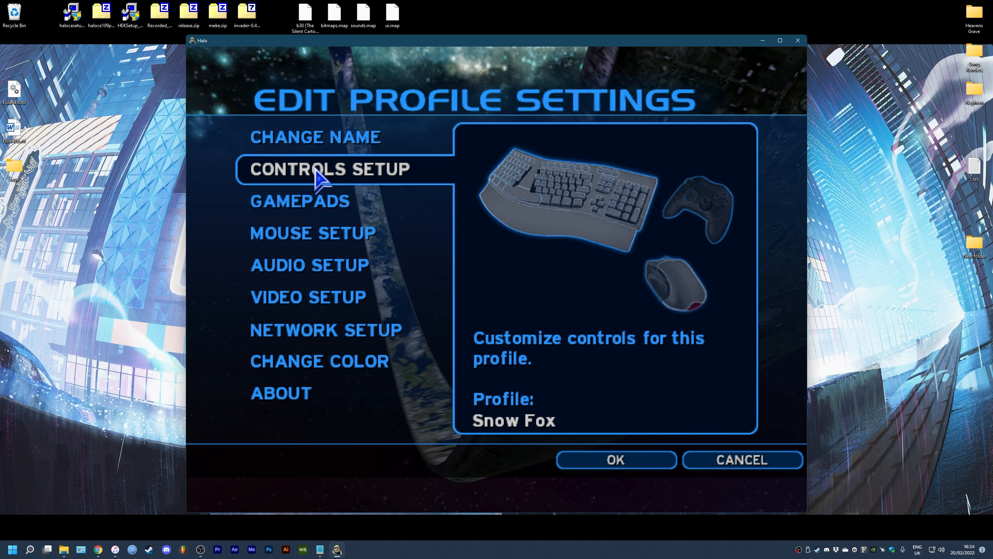
Review the profile's gamepad devices, then browse the configurable devices in the controls setup
click(337, 201)
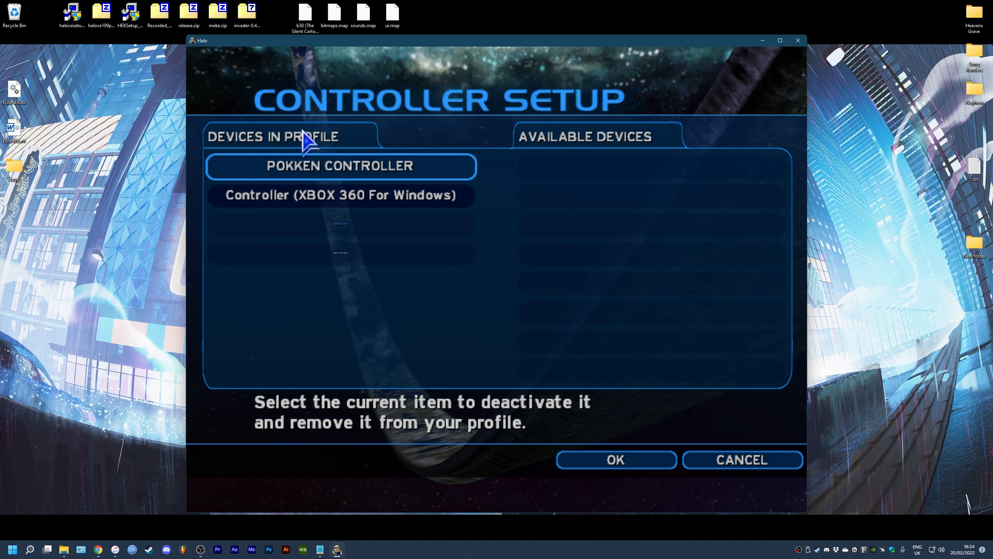
click(720, 466)
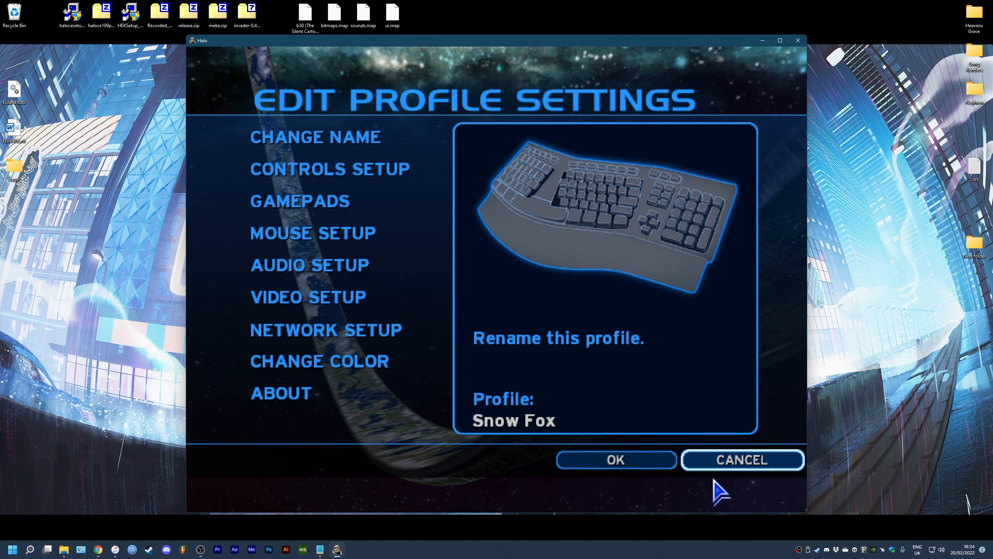
click(387, 172)
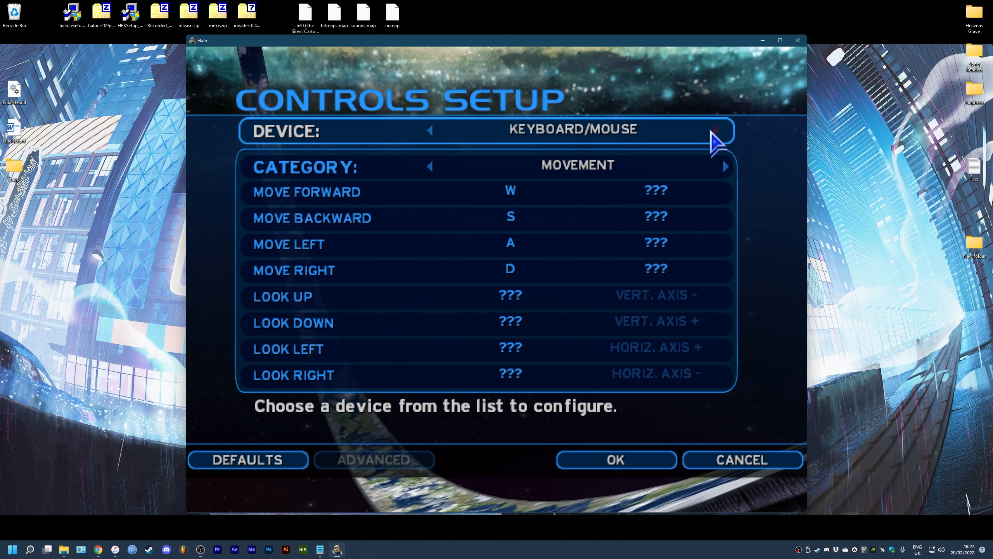
click(712, 132)
click(712, 133)
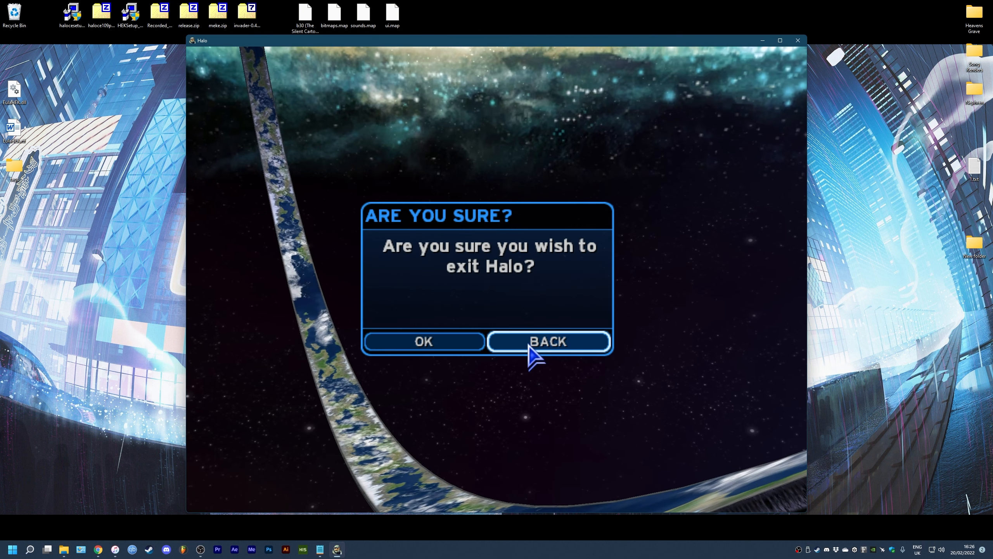
Return to the Halo main menu, then quit the game and confirm the exit
click(531, 343)
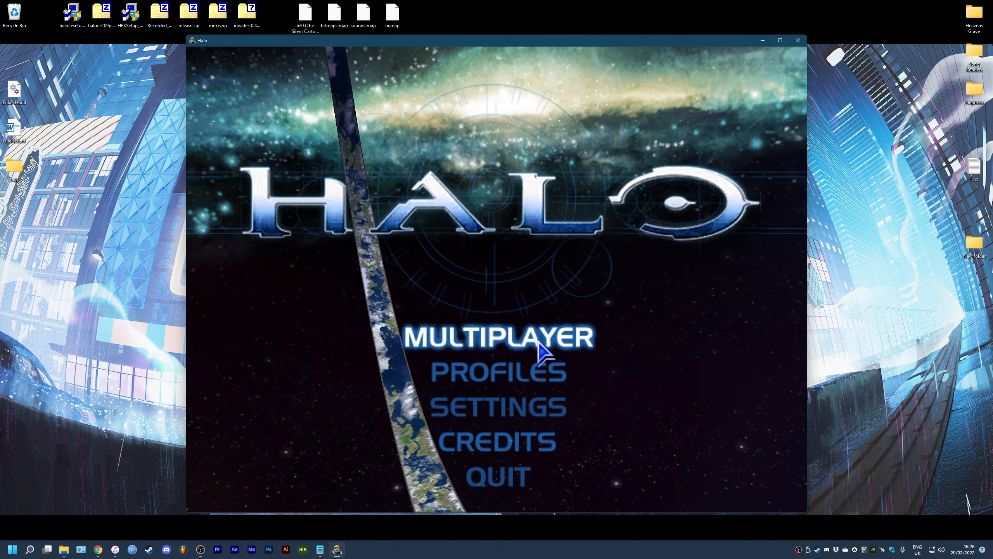
click(477, 490)
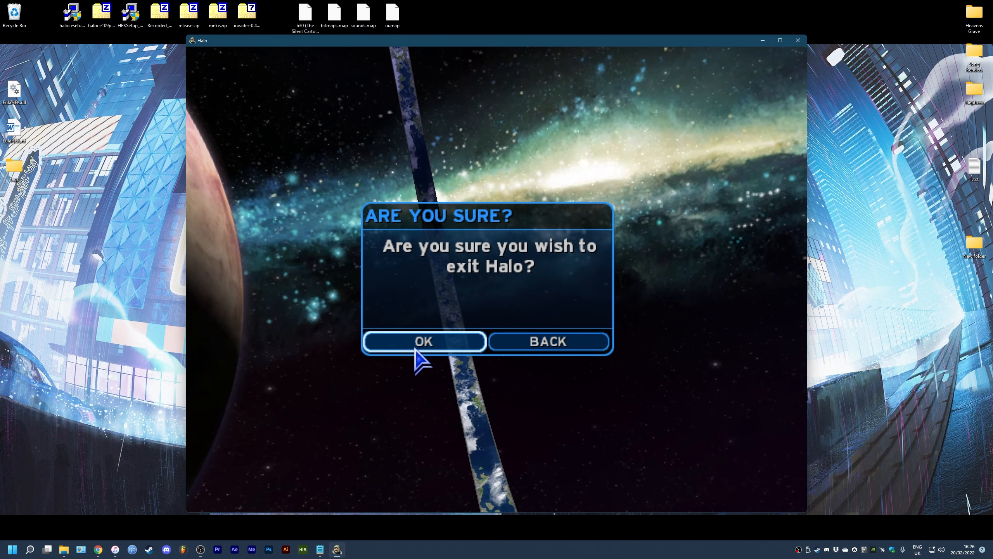
click(420, 342)
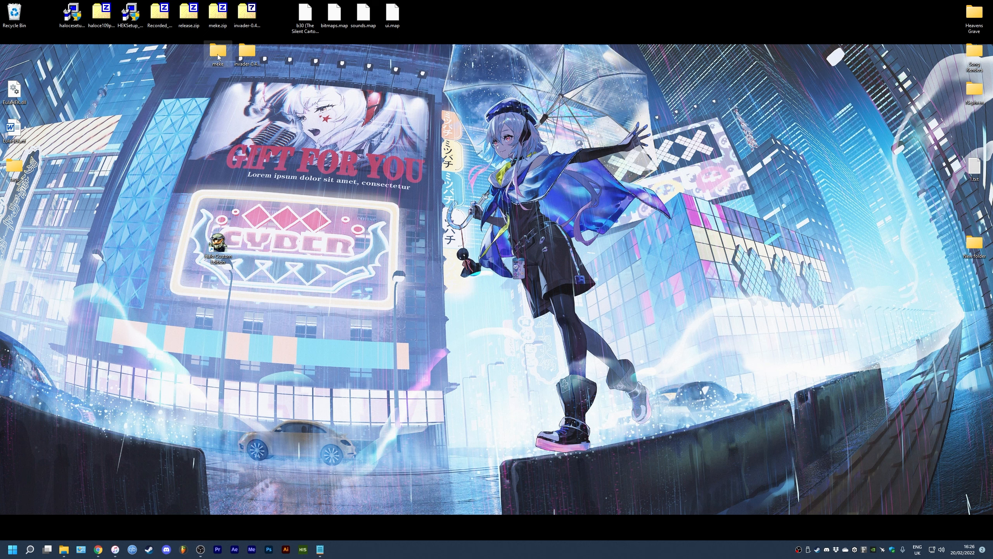
Open the meke folder on the desktop and launch Refinery from it
double_click(218, 54)
drag(354, 152, 349, 136)
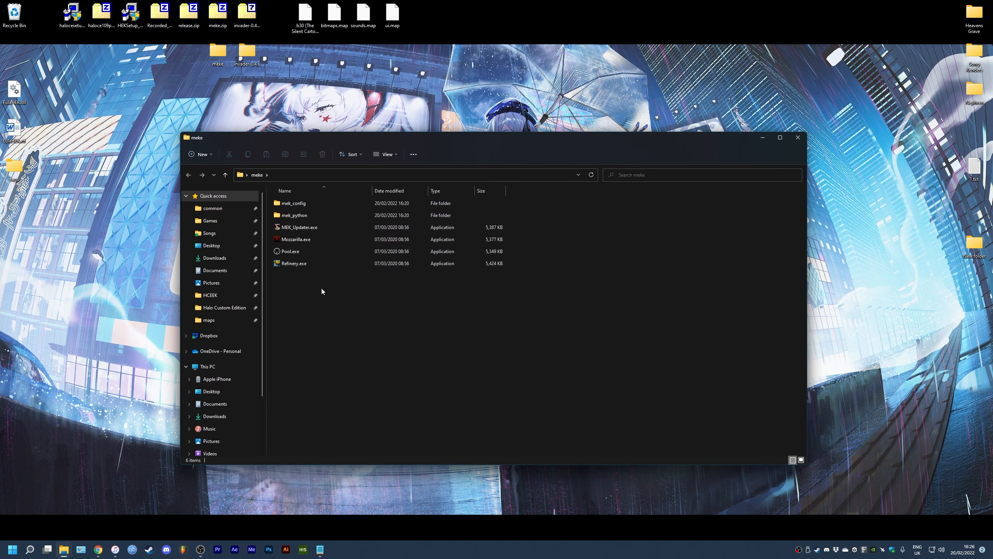
double_click(323, 264)
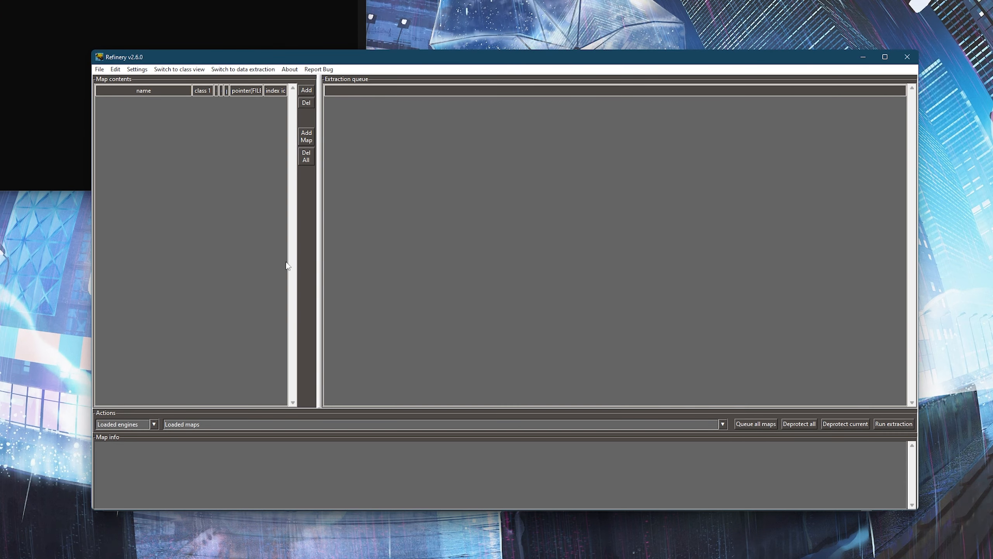
click(312, 0)
drag(325, 60, 317, 62)
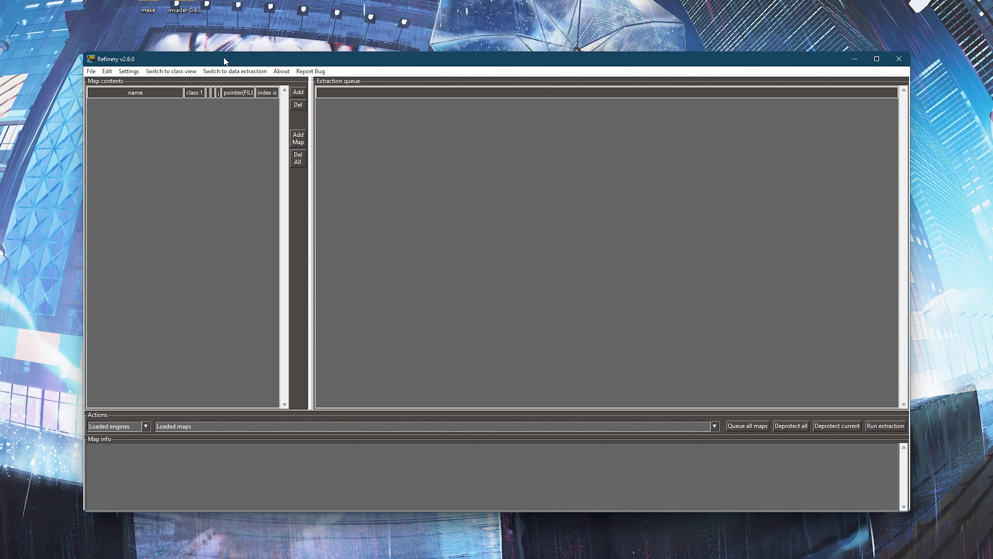
Switch Refinery to data extraction and load b30 (The Silent Cartographer).map from the Desktop
click(224, 71)
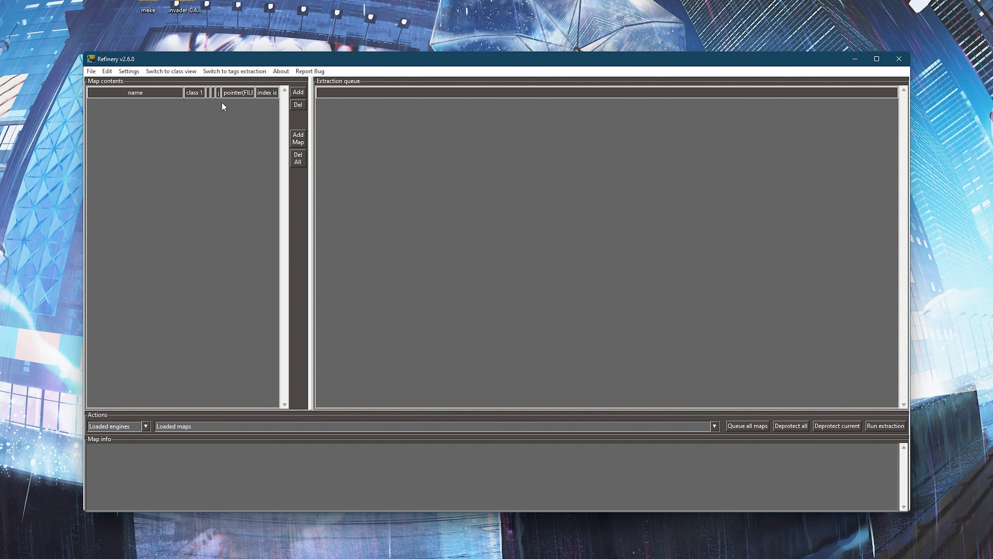
click(91, 72)
click(100, 83)
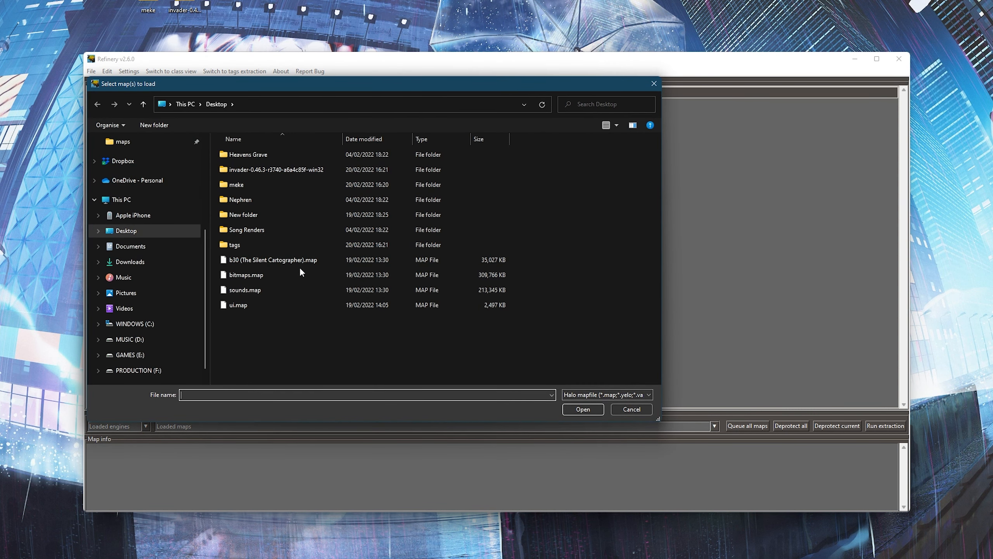
click(260, 305)
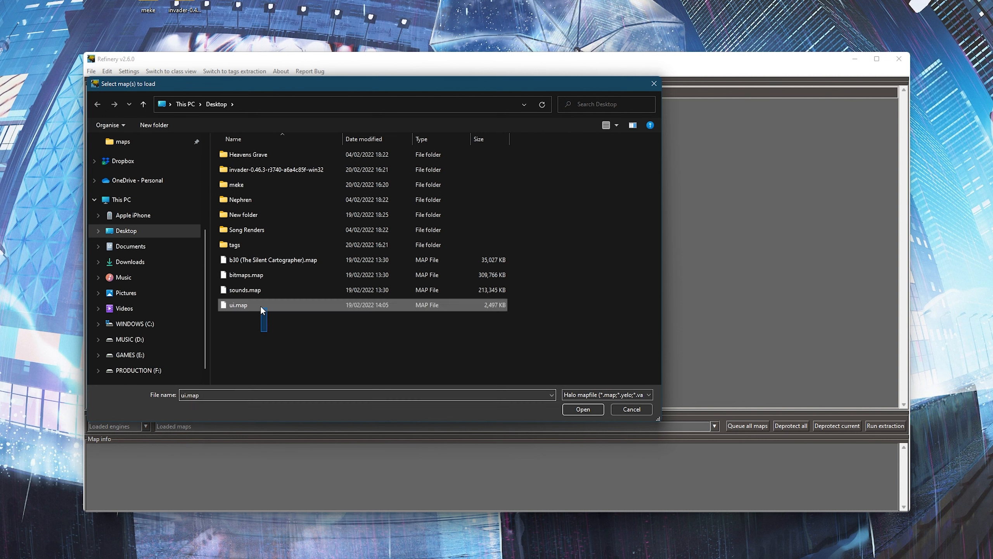
shift+click(254, 275)
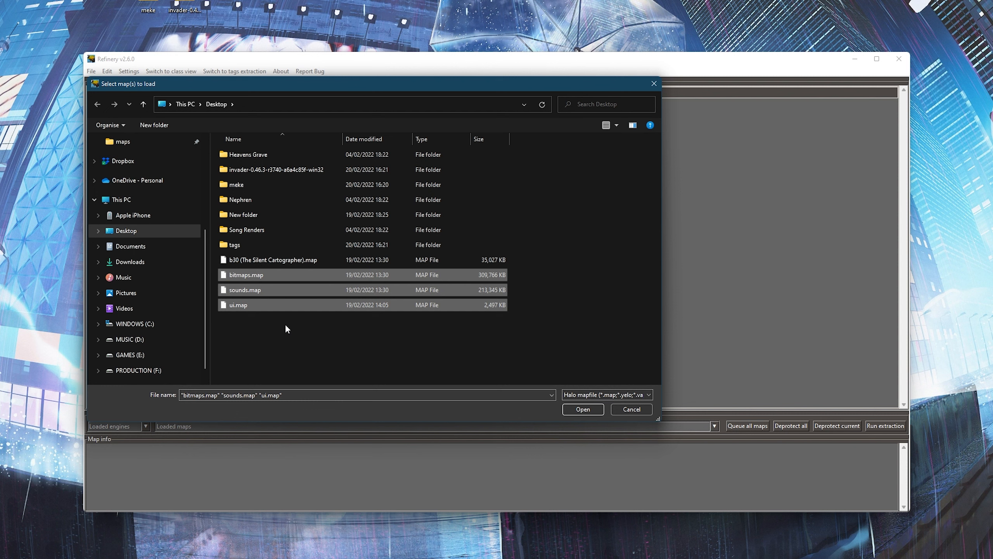
click(276, 262)
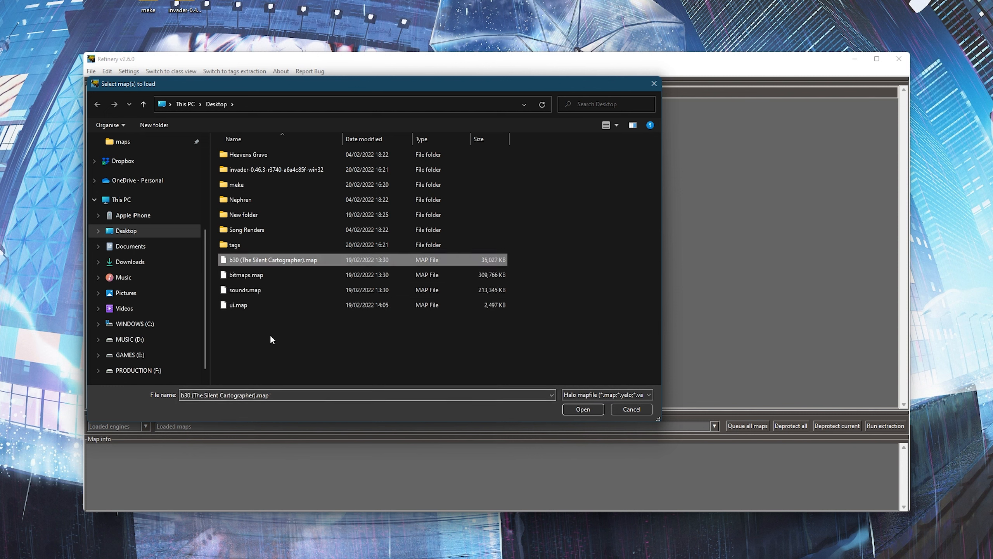
drag(276, 337, 256, 279)
click(257, 263)
click(578, 411)
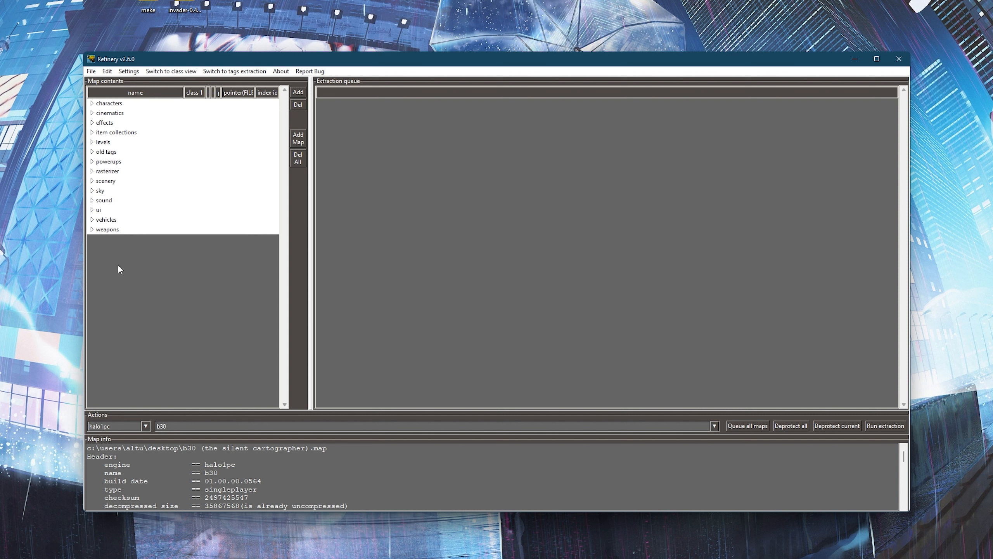
Toggle to tags extraction and back to data extraction, then open the extraction settings for the whole b30 map
click(235, 72)
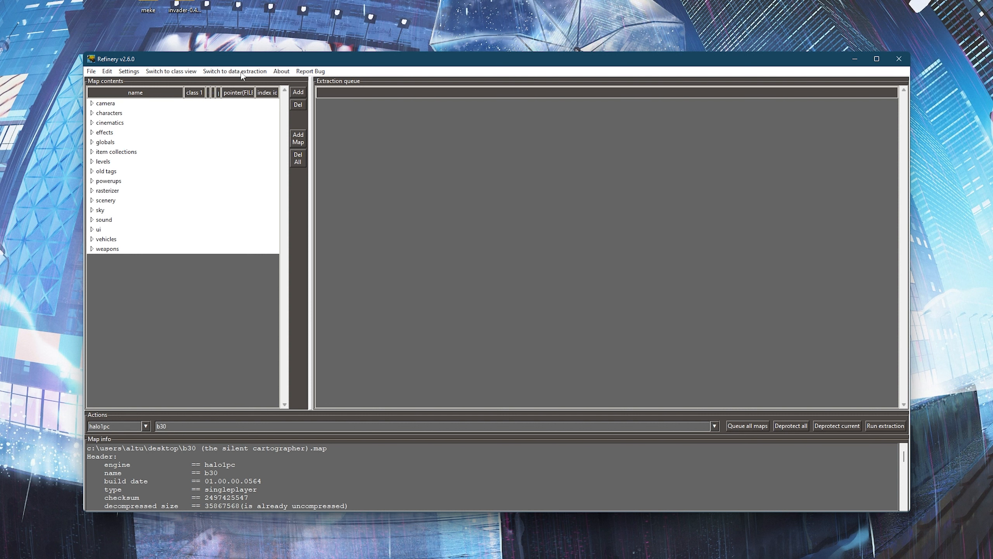
click(242, 72)
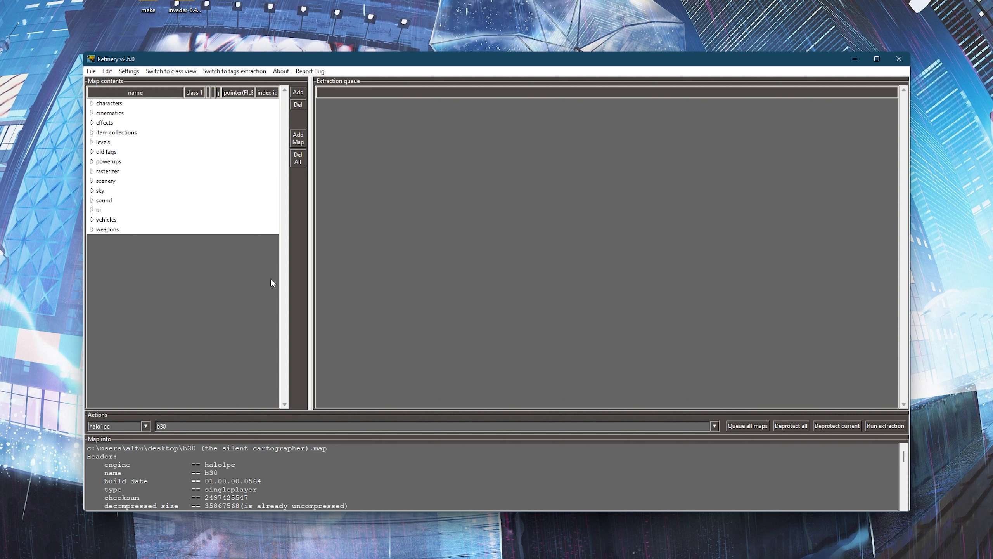
click(884, 423)
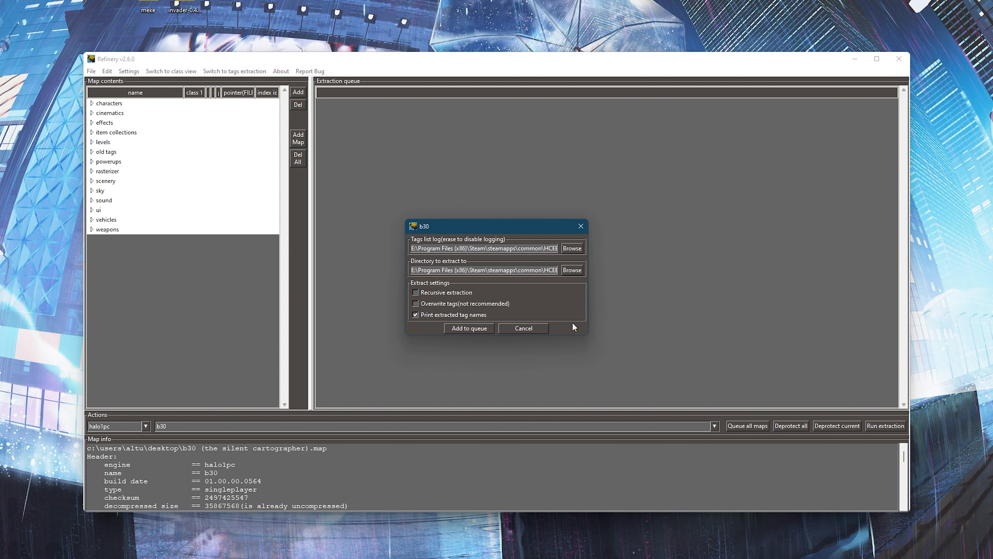
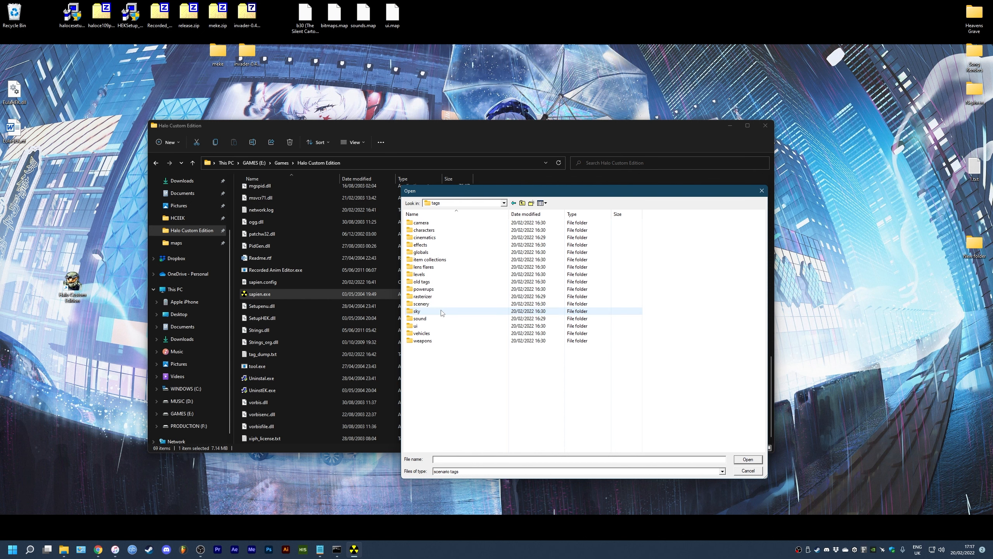
Open b30.scenario from the levels\b30 tags folder in Sapien and move the Tool window off the game view to the empty area below the Properties palette
double_click(433, 275)
double_click(417, 245)
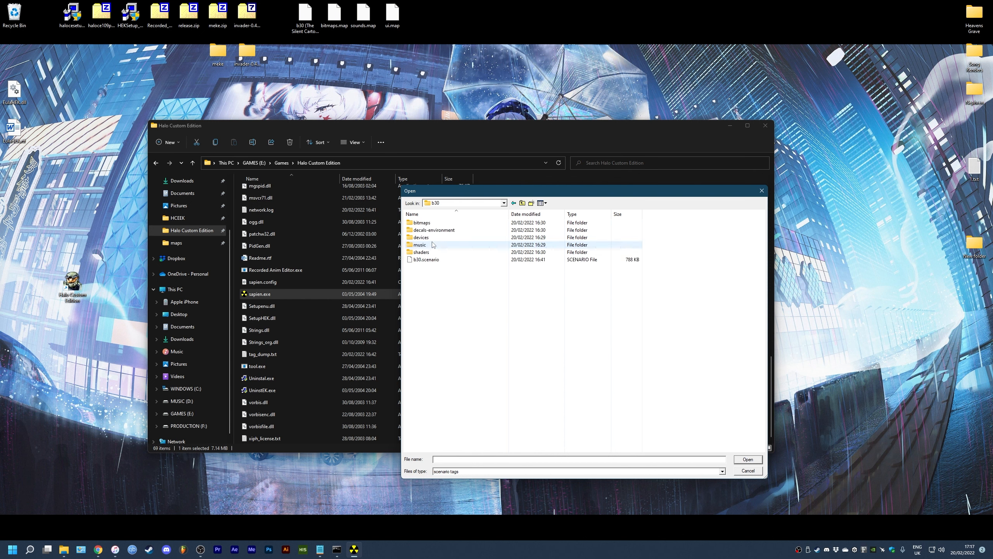
double_click(427, 259)
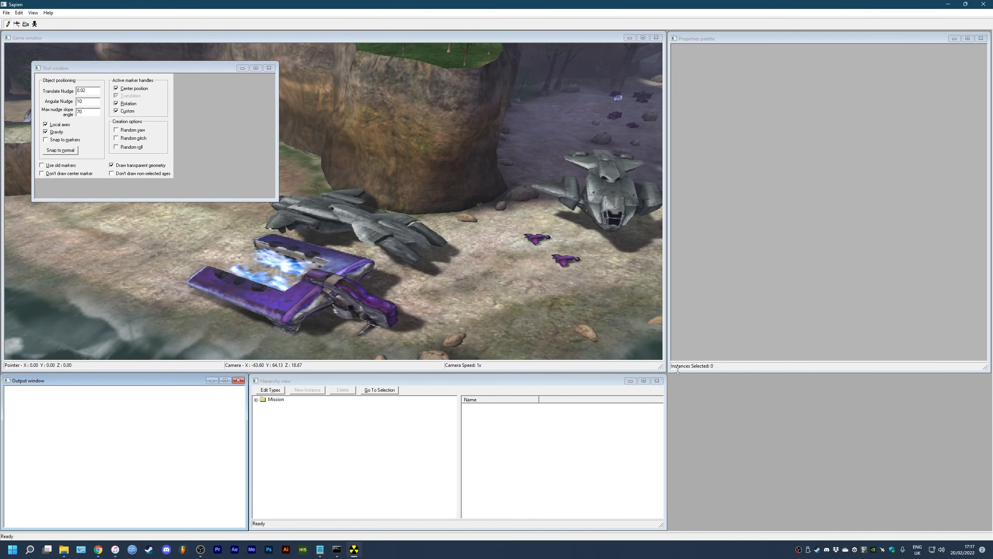
drag(184, 71, 842, 388)
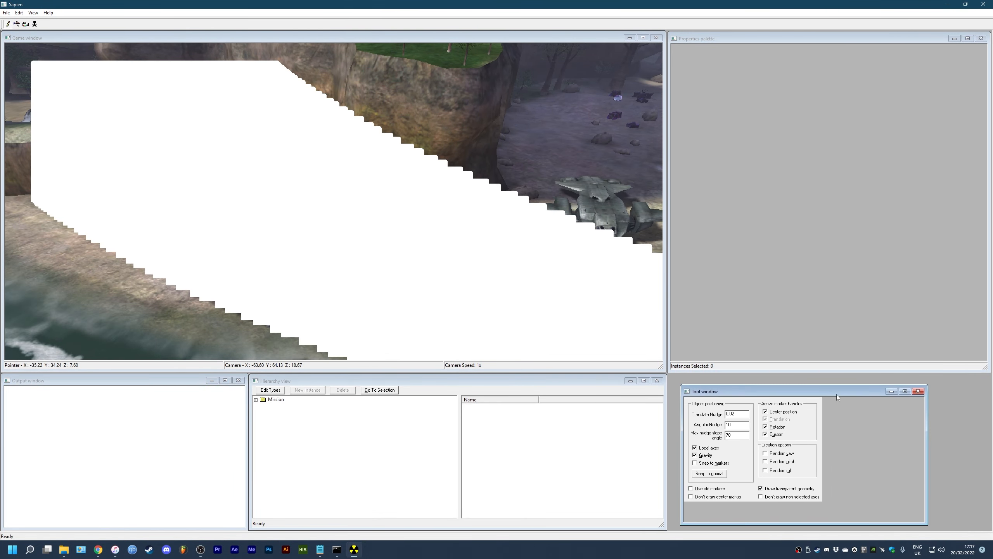
Raise the camera speed to 60x and fly around the beach to examine the crashed ships from over the water
key(s)
key(shift)
key(shift)
key(shift)
key(shift)
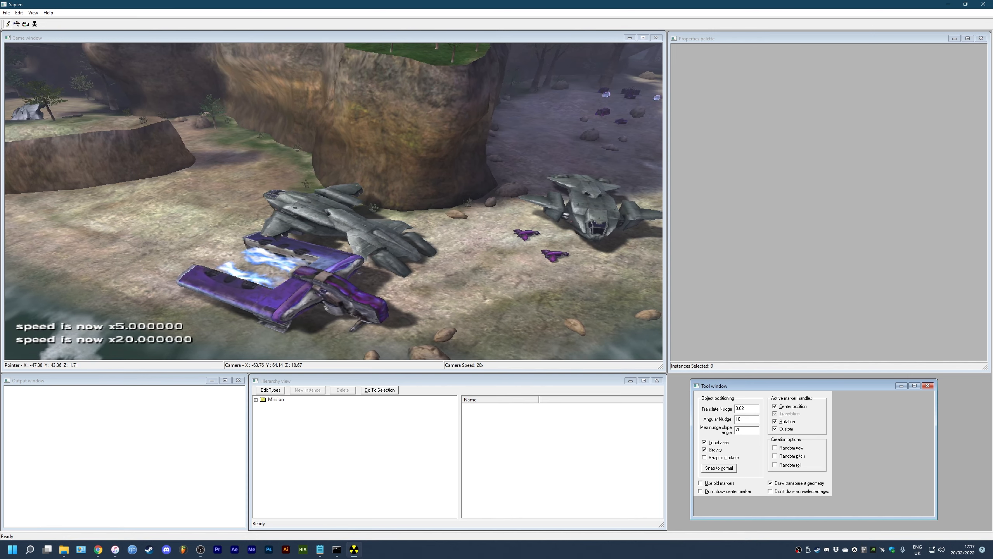
key(d)
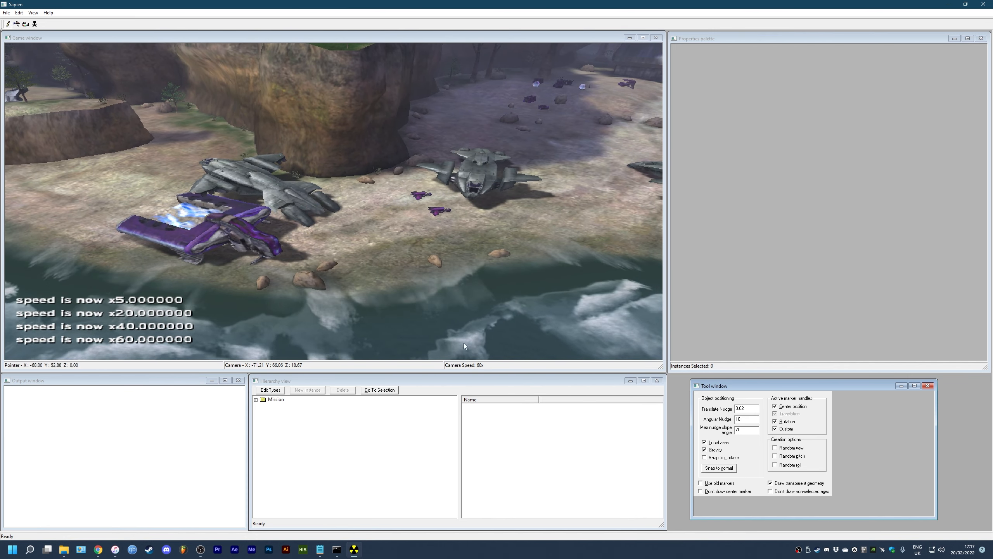
key(w)
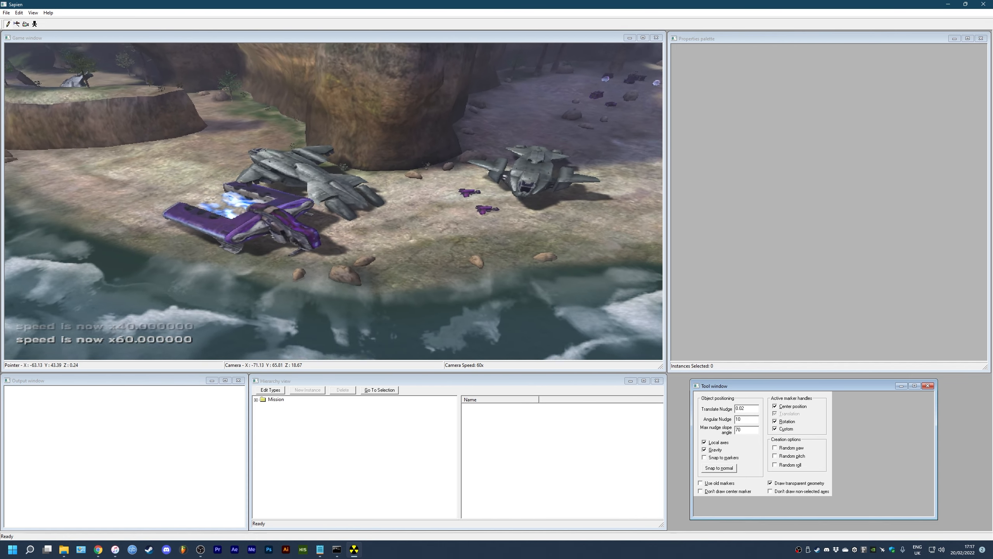
key(f)
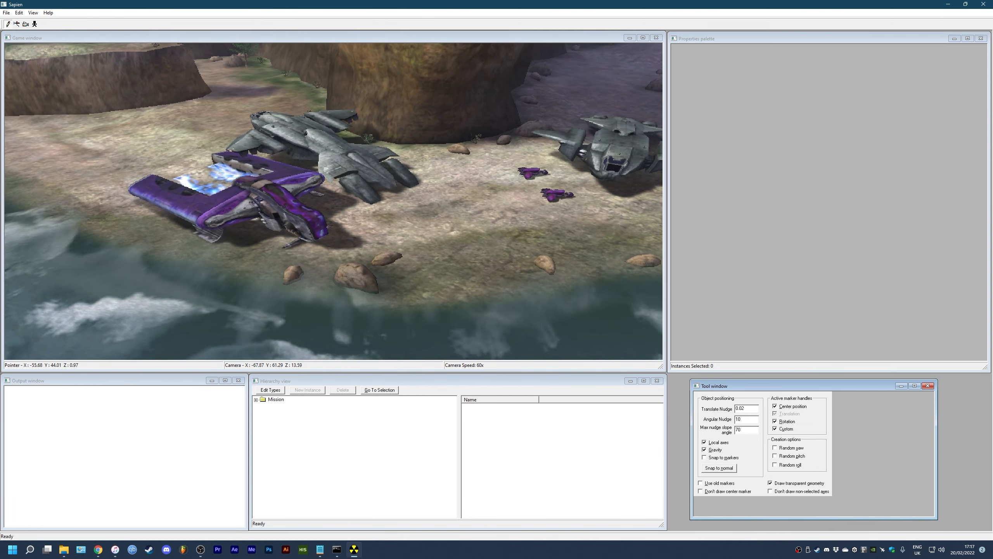
Fly the camera in every direction around the beach to inspect the ships and the surrounding cliffs
key(a)
key(w)
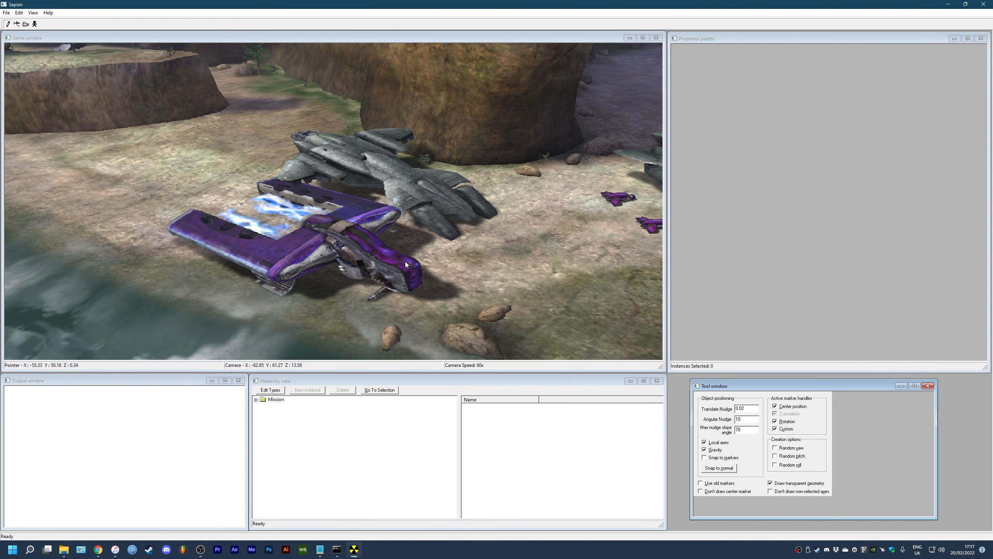
key(w)
key(d)
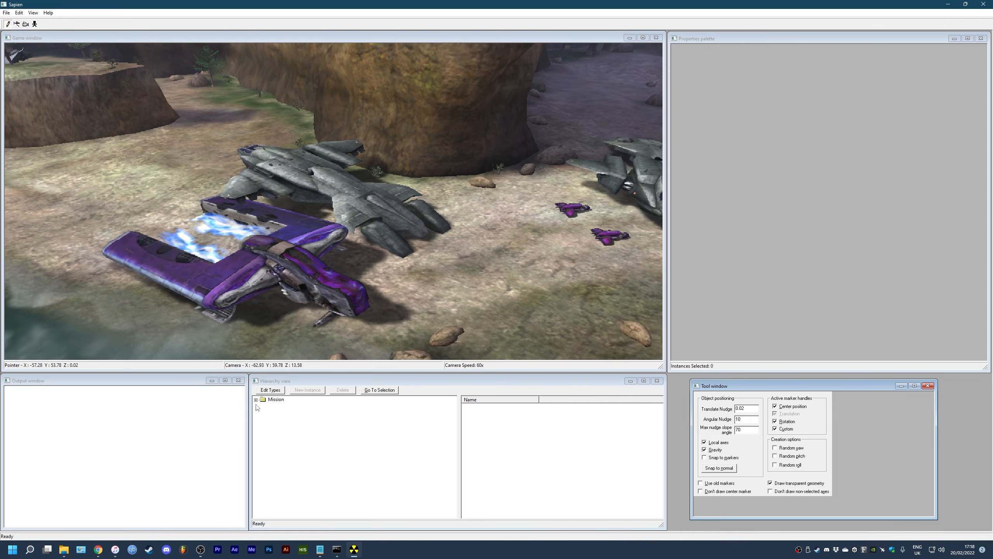
key(d)
mouse_move(388, 249)
middle_down()
mouse_move(405, 226)
mouse_move(381, 228)
mouse_move(362, 242)
mouse_move(371, 249)
middle_up()
key(a)
key(a)
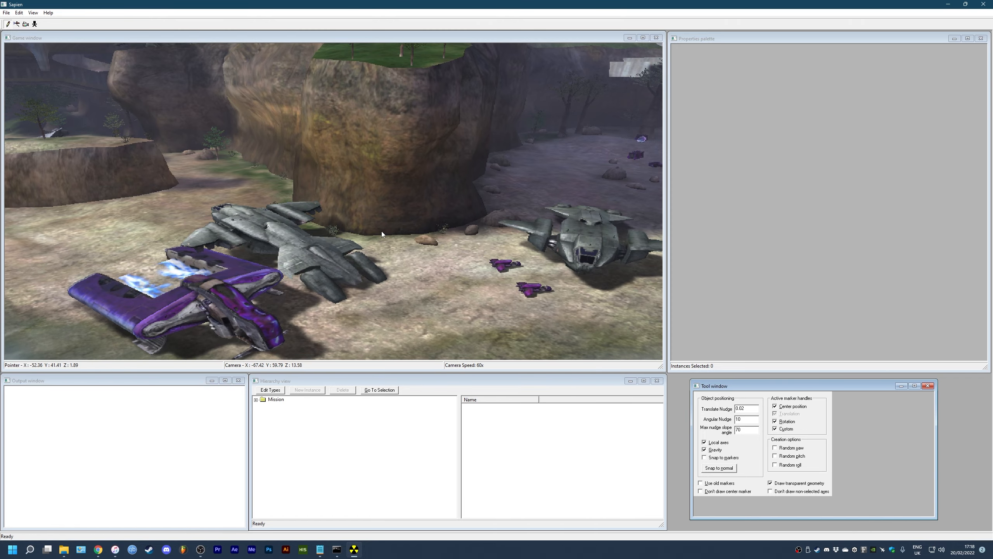
key(s)
middle_drag(382, 231, 393, 209)
key(d)
key(w)
key(a)
key(s)
key(d)
key(a)
Cycle the game view's camera speed through its available values and leave it at 5x
key(shift)
key(shift)
key(shift)
key(shift)
key(shift)
click(205, 109)
key(d)
key(shift)
key(shift)
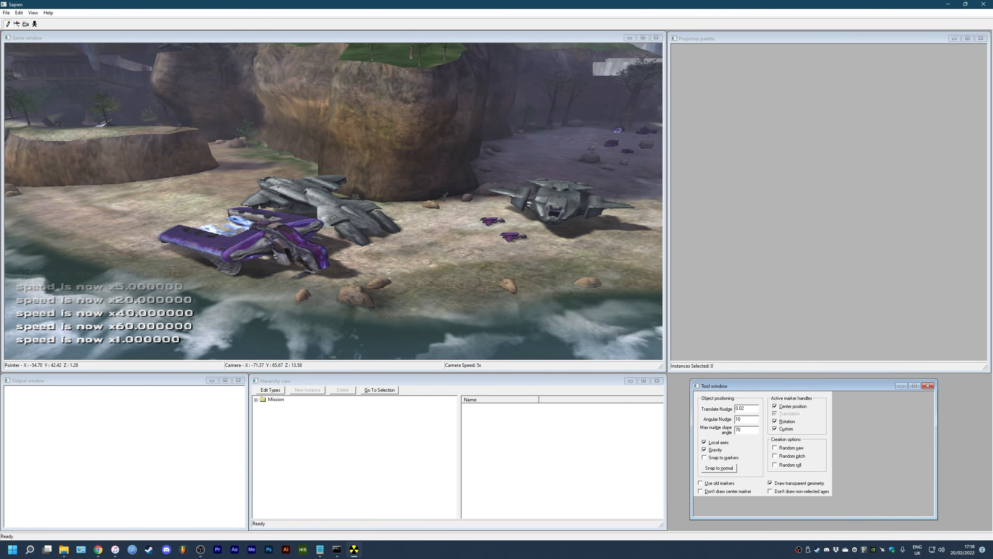
Set the camera speed to 60x and fly sideways along the shoreline to view the Pelicans and the Covenant dropship
key(d)
key(shift)
key(shift)
key(shift)
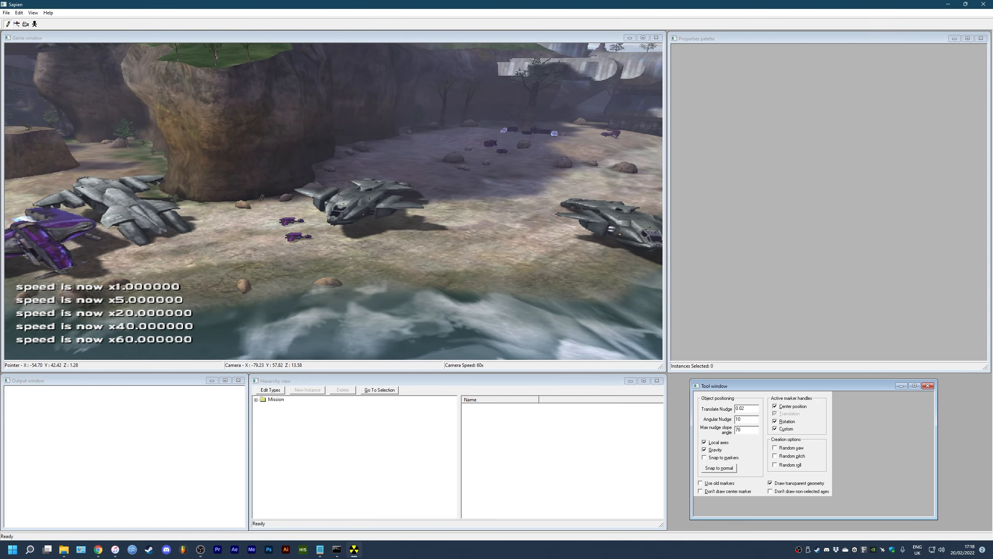
click(205, 109)
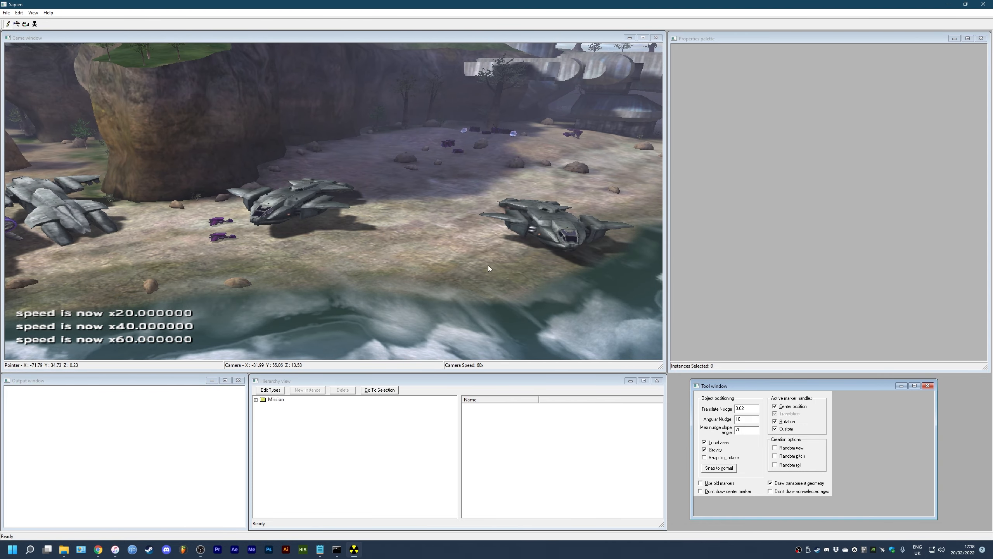
key(a)
middle_drag(490, 268, 490, 268)
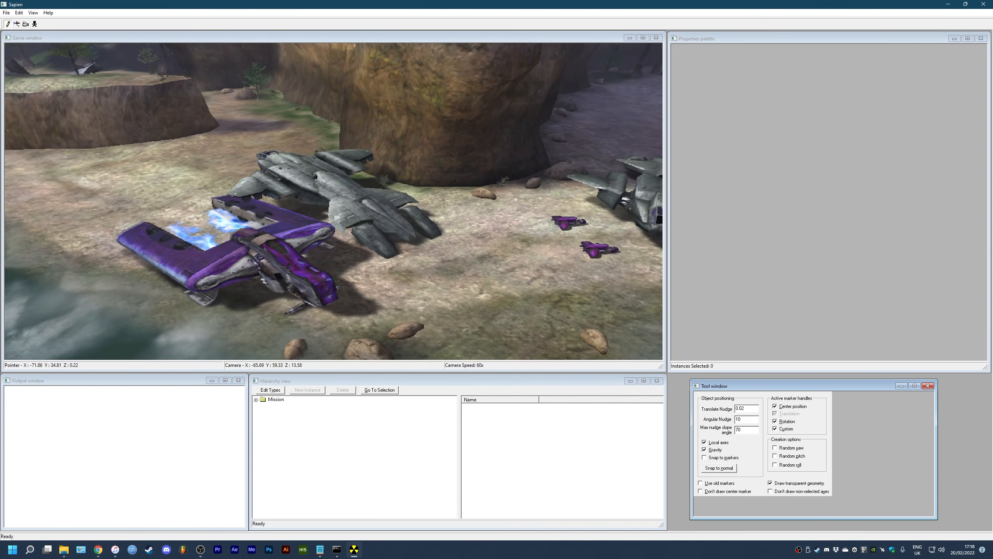
Expand the Mission hierarchy through Objects and Units, and select the Vehicles category
click(257, 400)
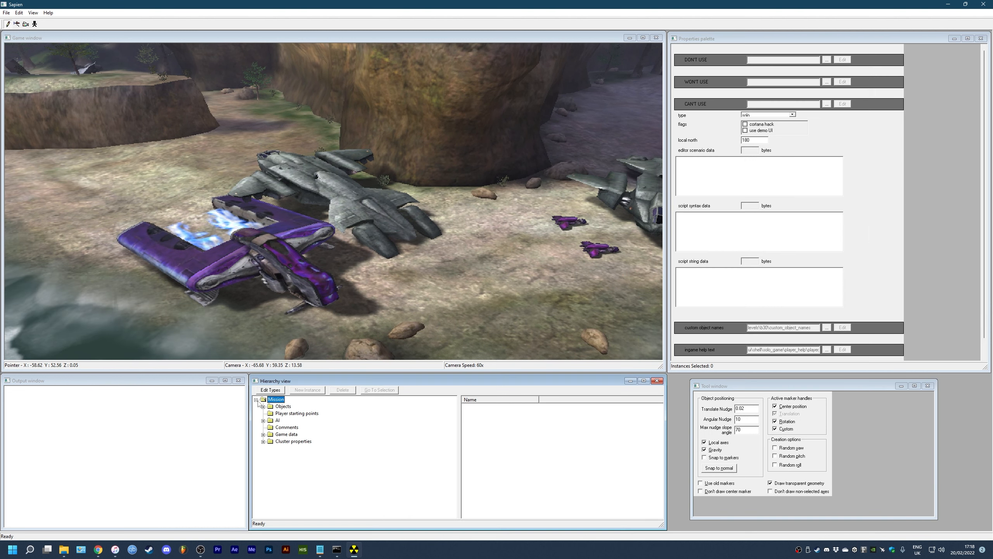
click(283, 406)
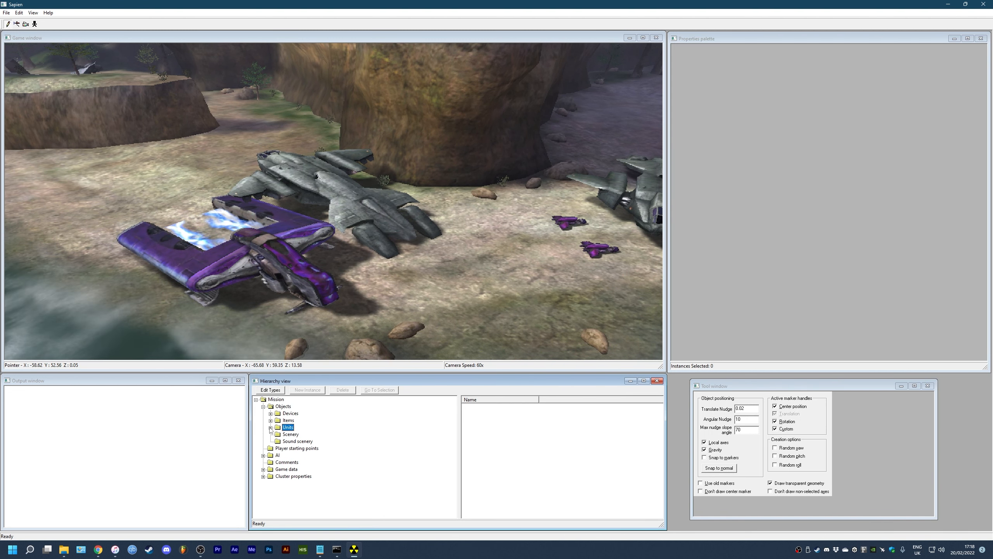
click(263, 406)
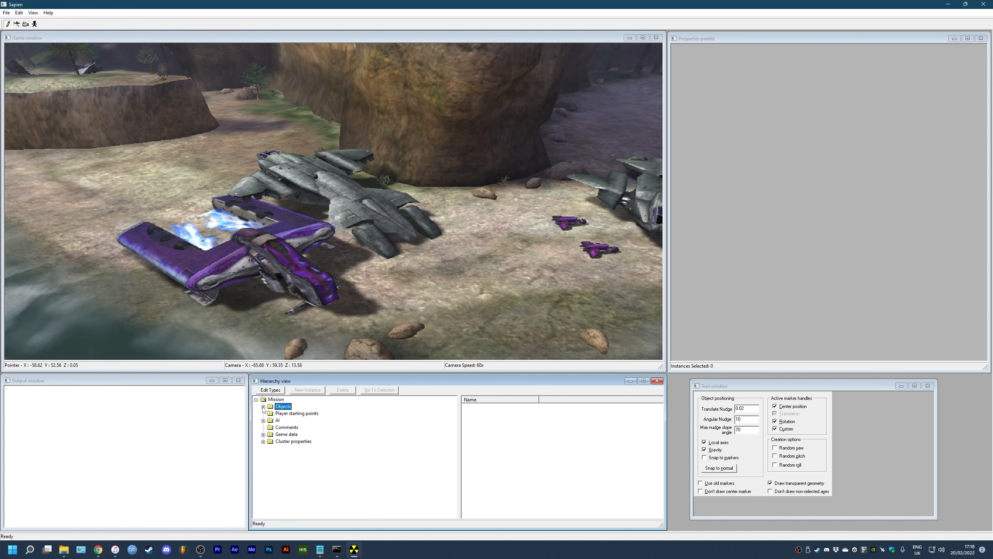
click(263, 407)
click(270, 427)
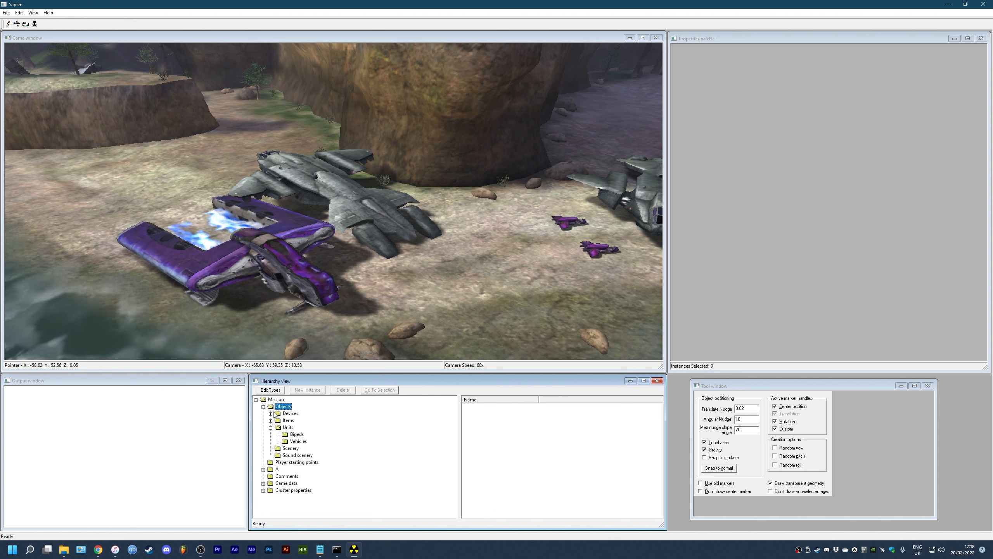
click(296, 442)
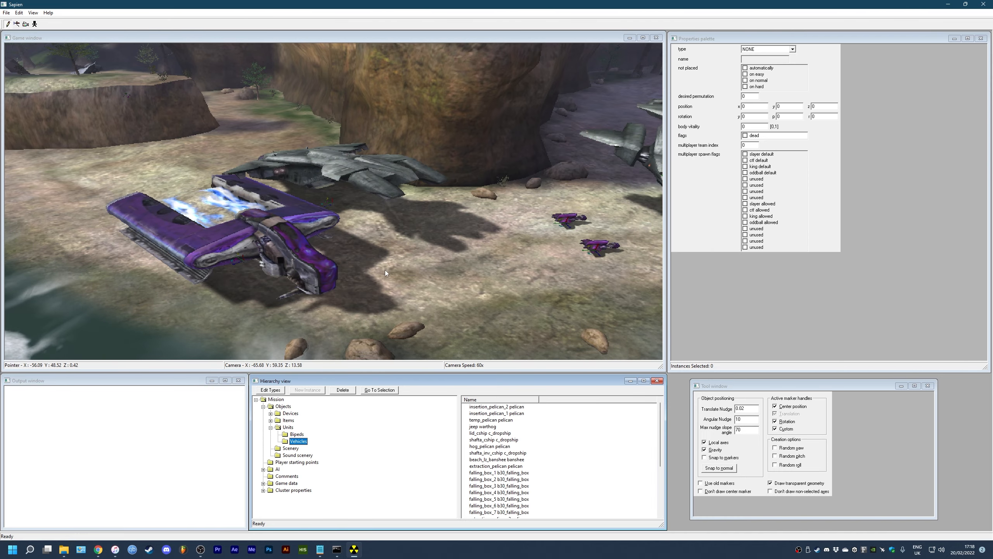
Fly around the beach to examine the placed vehicles, ending close to the Pelican behind the purple dropship
key(w)
middle_drag(385, 270, 411, 259)
key(s)
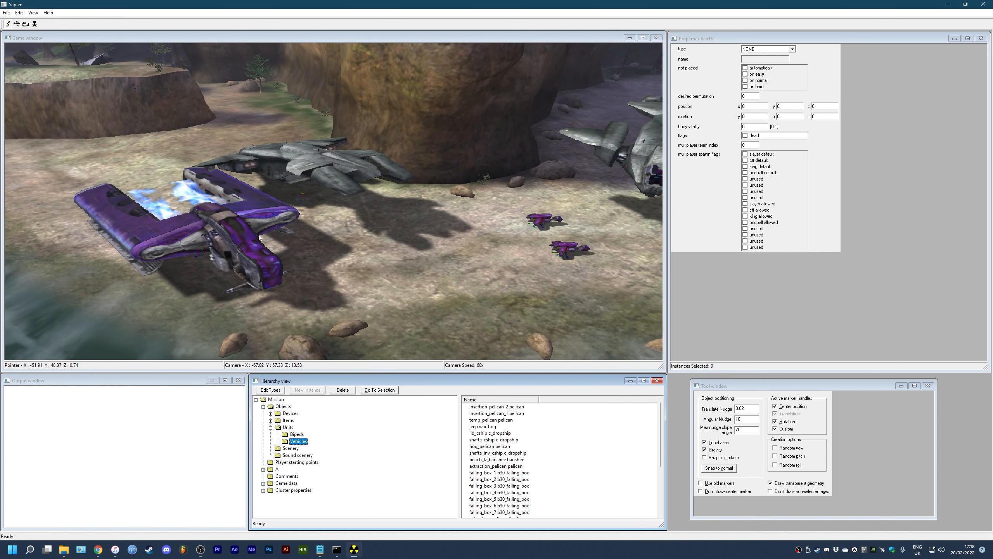
middle_drag(376, 173, 375, 173)
key(s)
key(d)
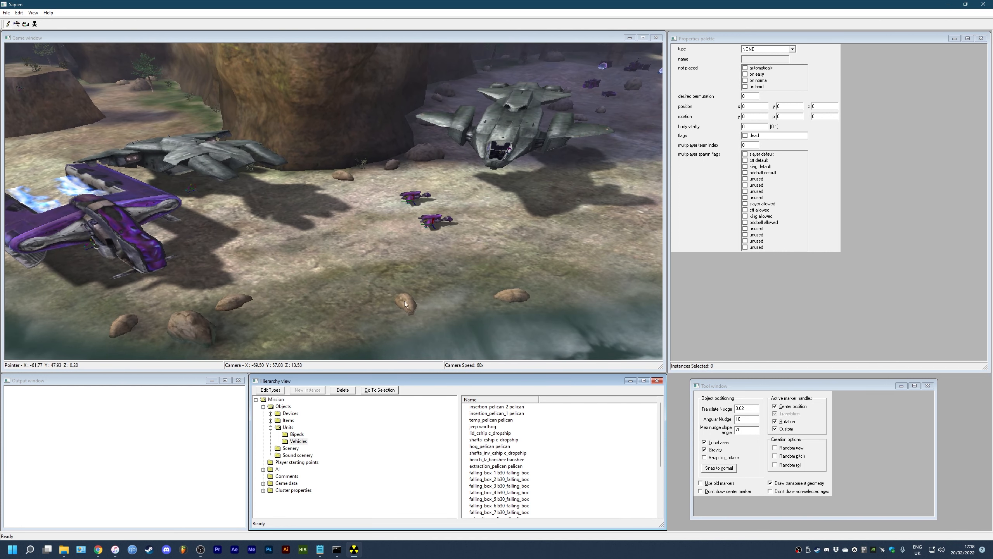
key(a)
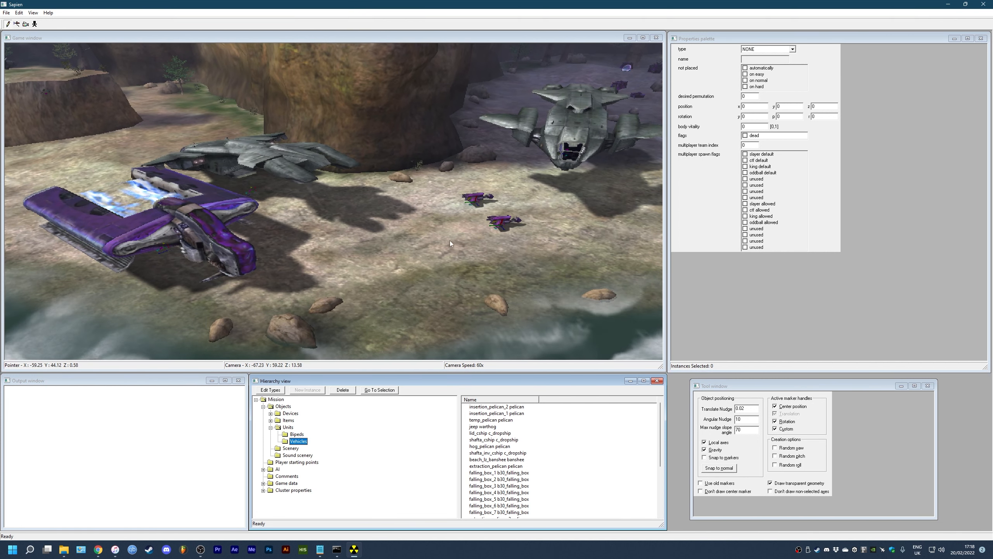
middle_drag(450, 240, 455, 250)
key(a)
key(w)
key(w)
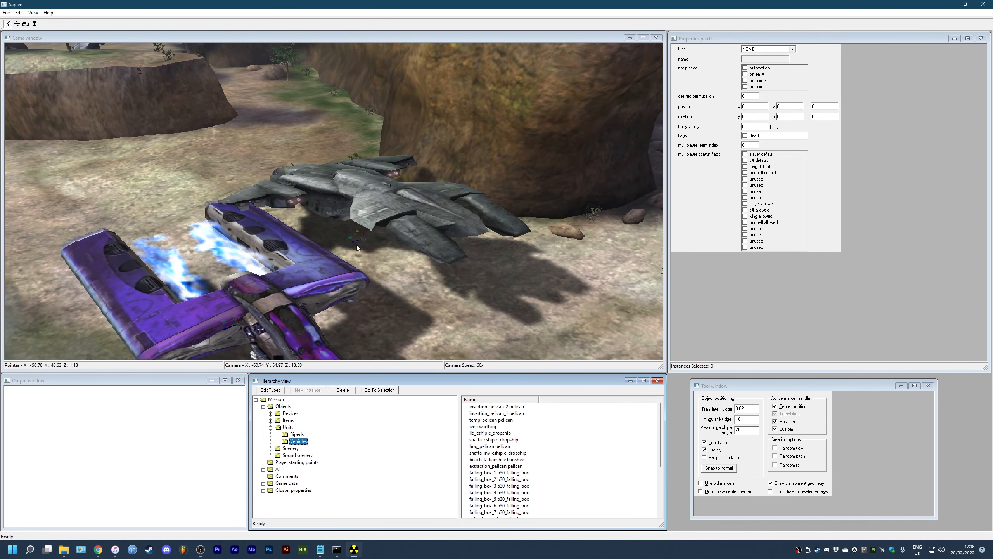
Move the rec_pelican vehicle slightly to about X -49.81, Y 46.15, Z 1.34, keeping its type as pelican
click(364, 242)
key(d)
drag(430, 271, 426, 269)
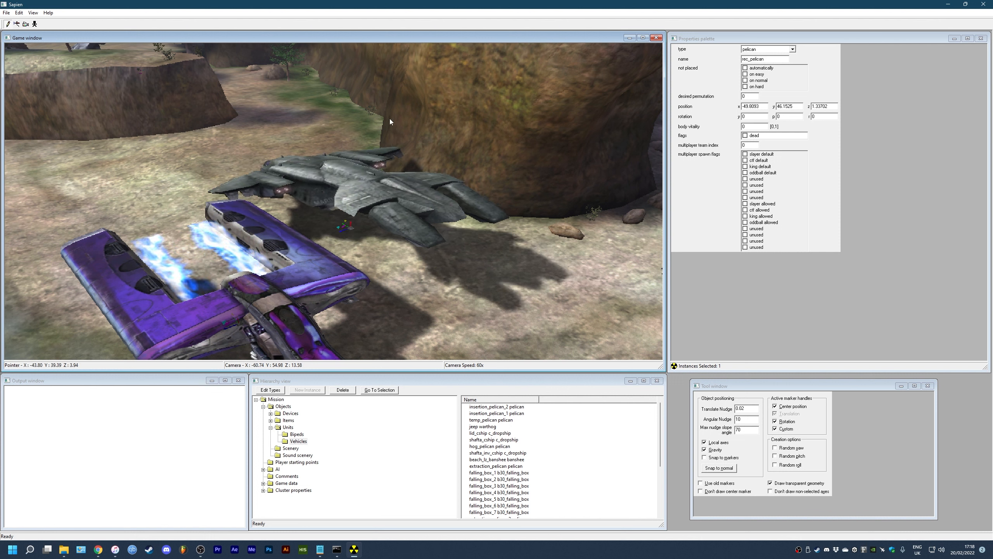
click(767, 48)
click(754, 76)
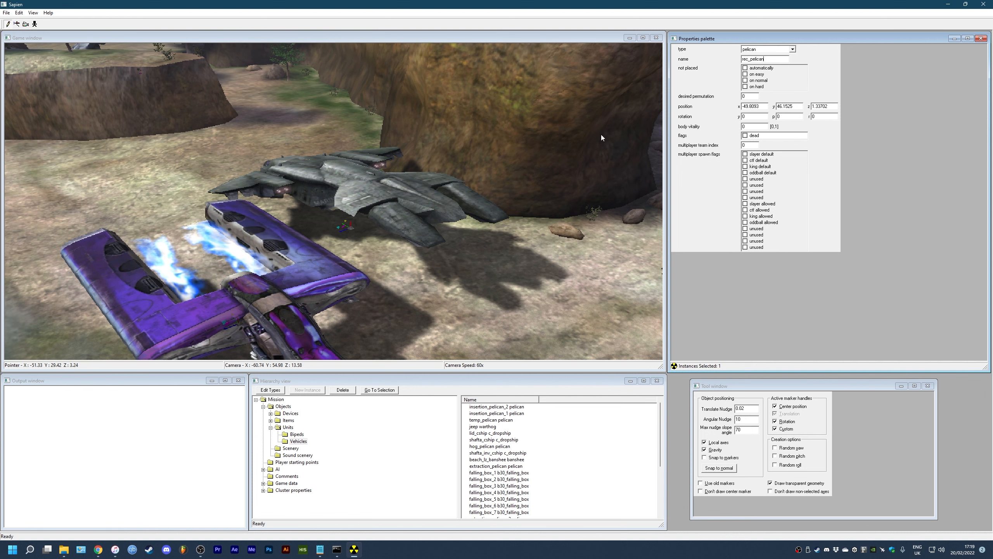
Reposition the rec_c_dropship vehicle on the beach at about X -51.78, Y 51.79, Z 0.32, keeping its type as c_dropship
key(s)
middle_drag(475, 242, 480, 252)
click(318, 254)
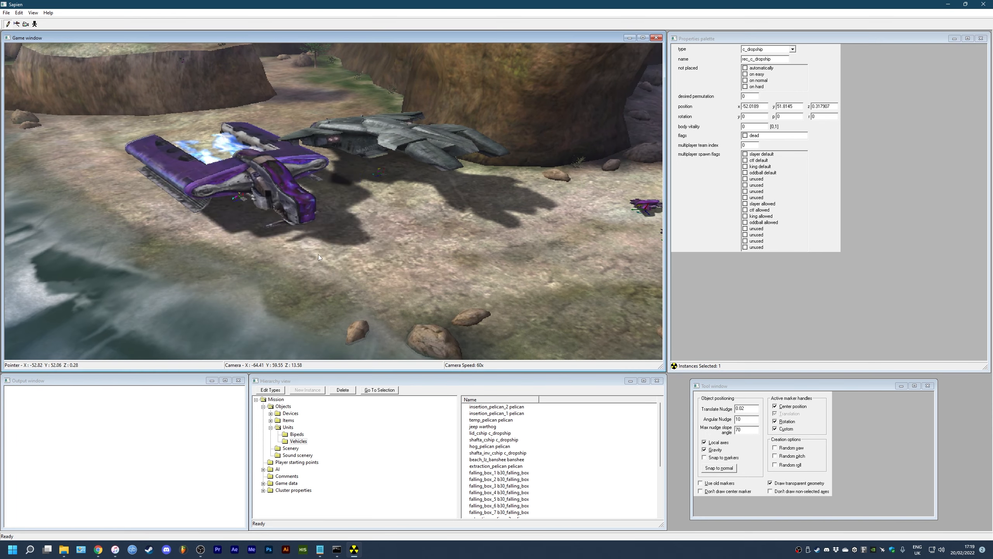
drag(331, 286, 325, 280)
click(753, 52)
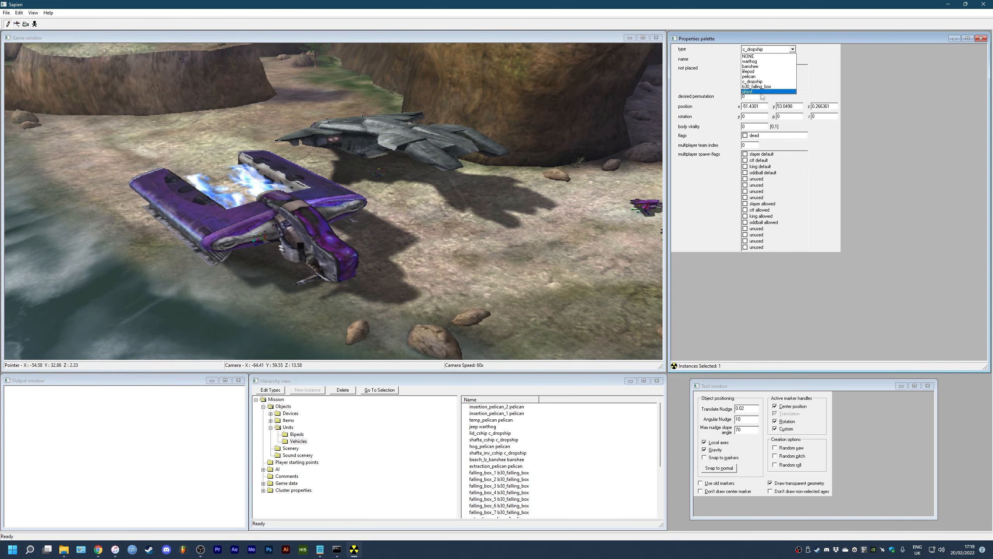
click(771, 57)
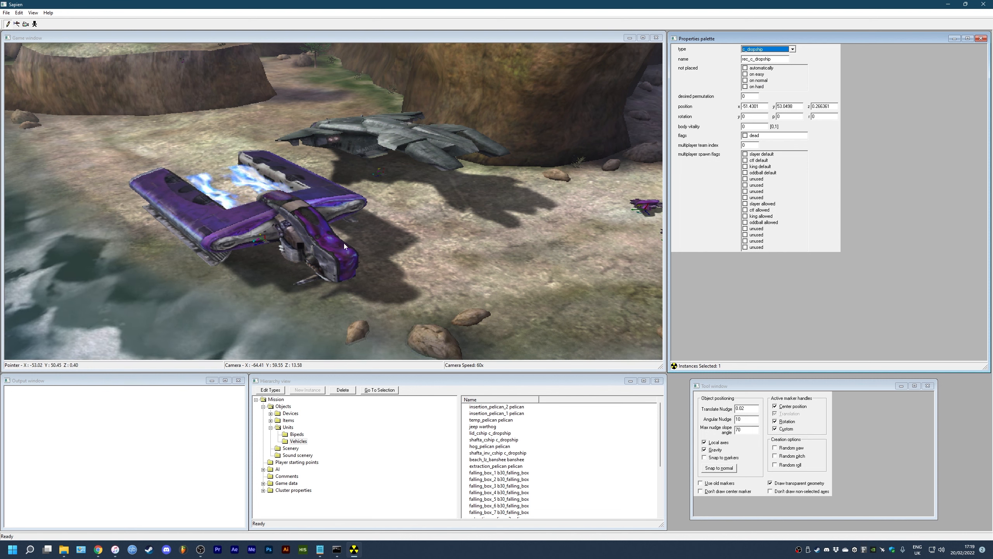
drag(268, 244, 375, 284)
Save the edited scenario and compile its scripts
key(ctrl+s)
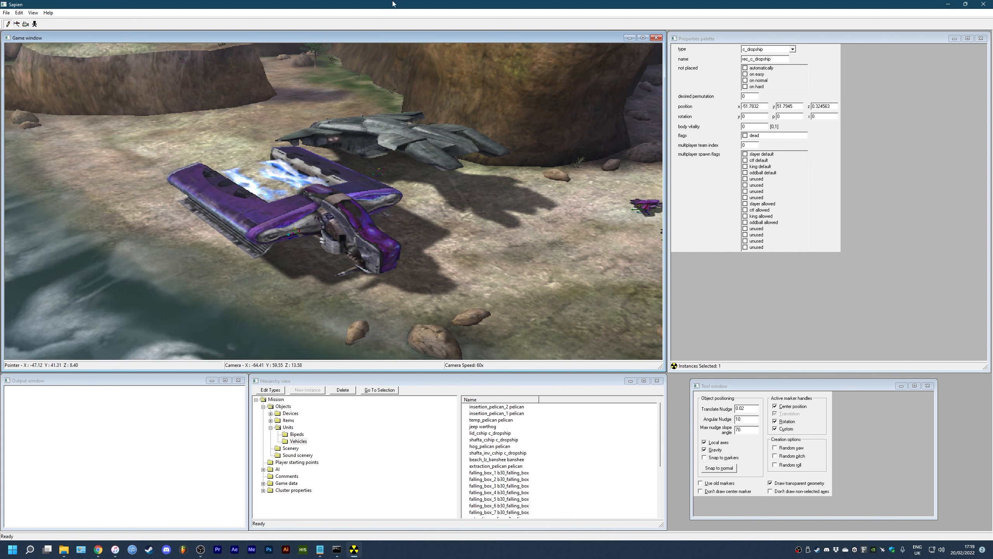
click(6, 13)
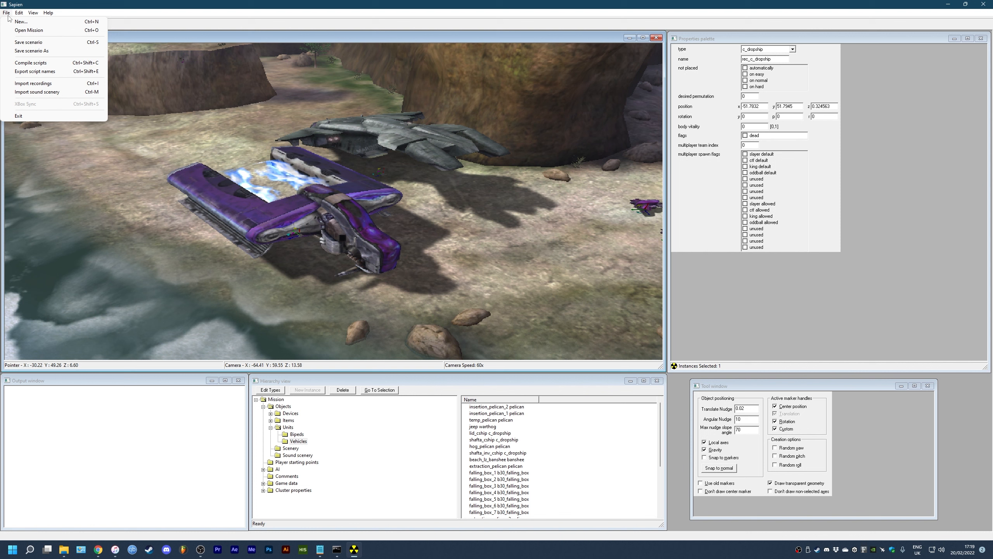
click(36, 66)
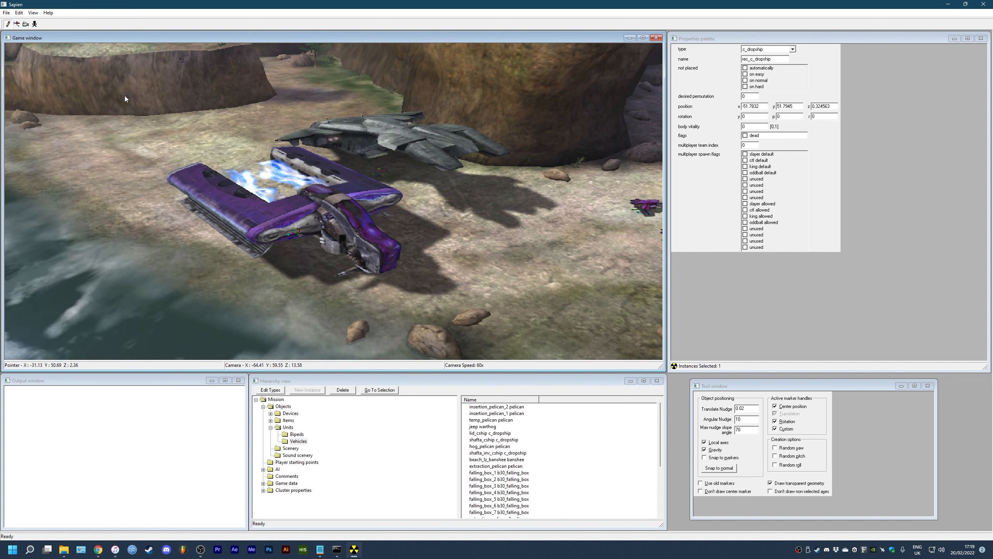
click(6, 12)
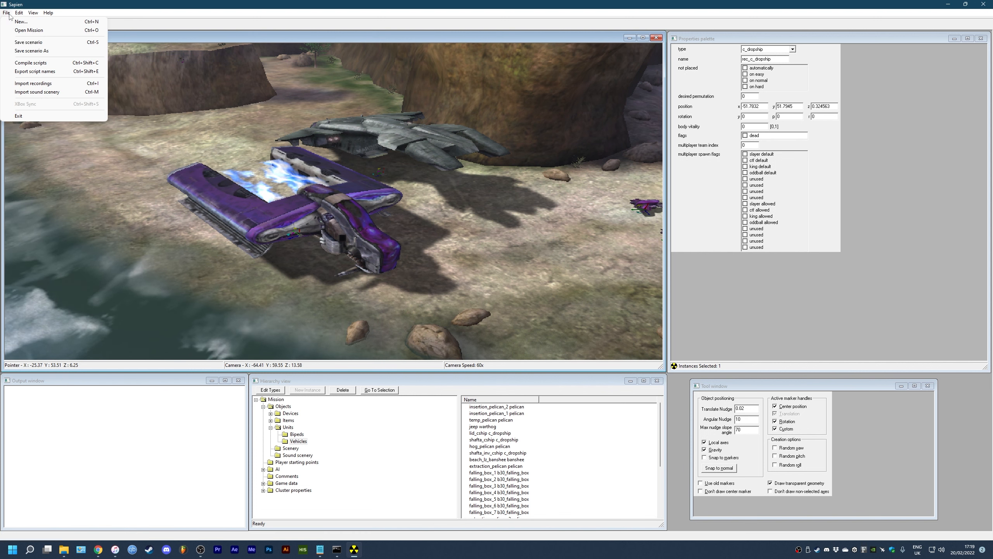
click(22, 63)
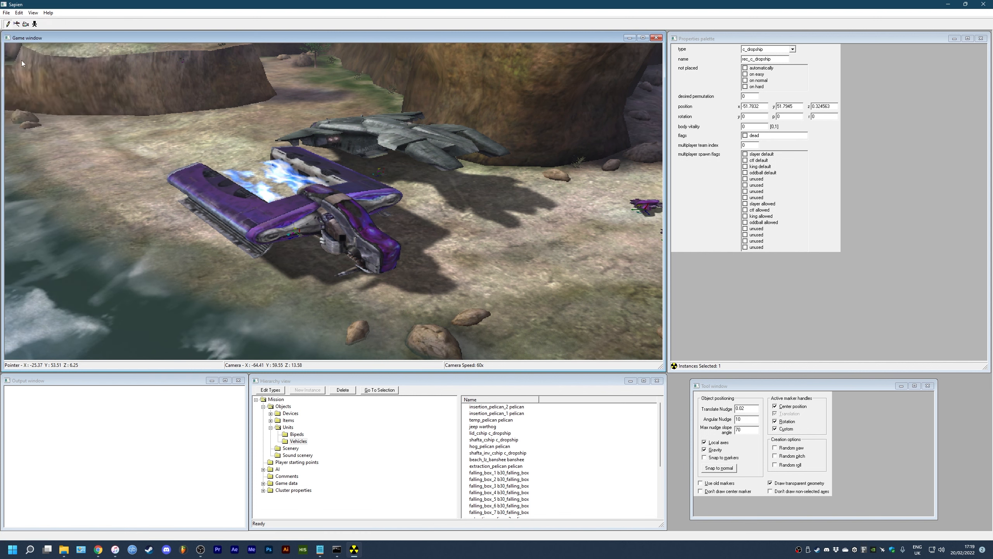
Bring the Output window into focus, save levels\b30\b30.scenario again and recompile the scripts
click(42, 400)
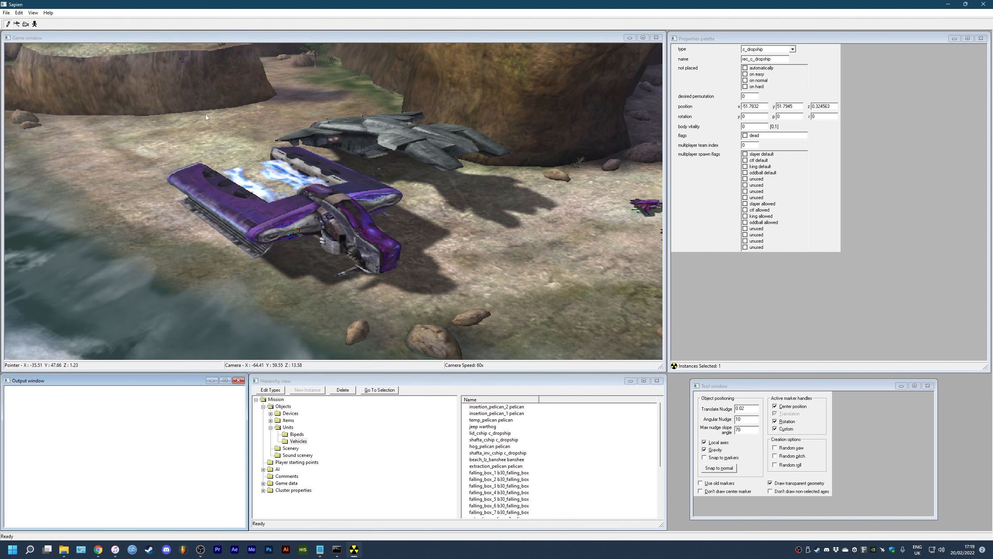
key(ctrl+s)
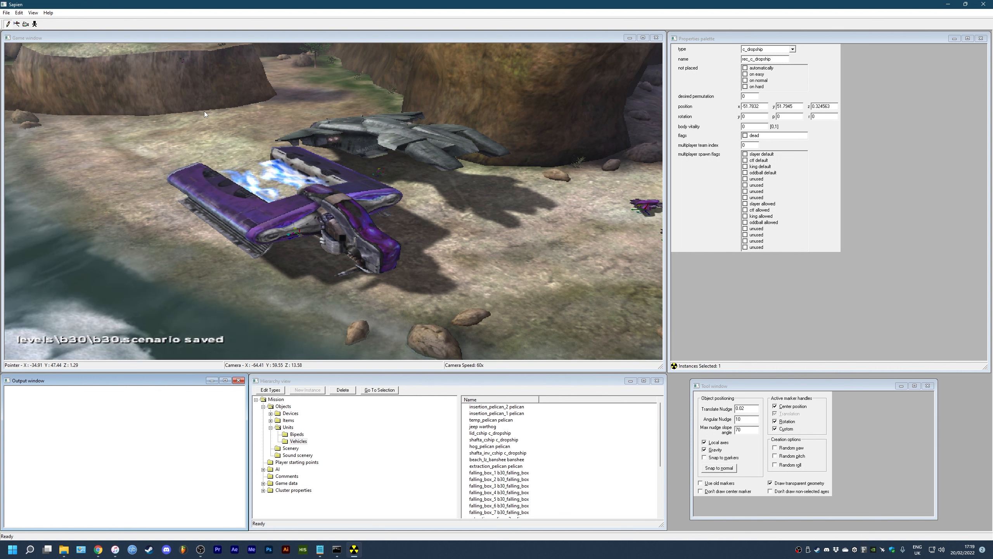
click(6, 13)
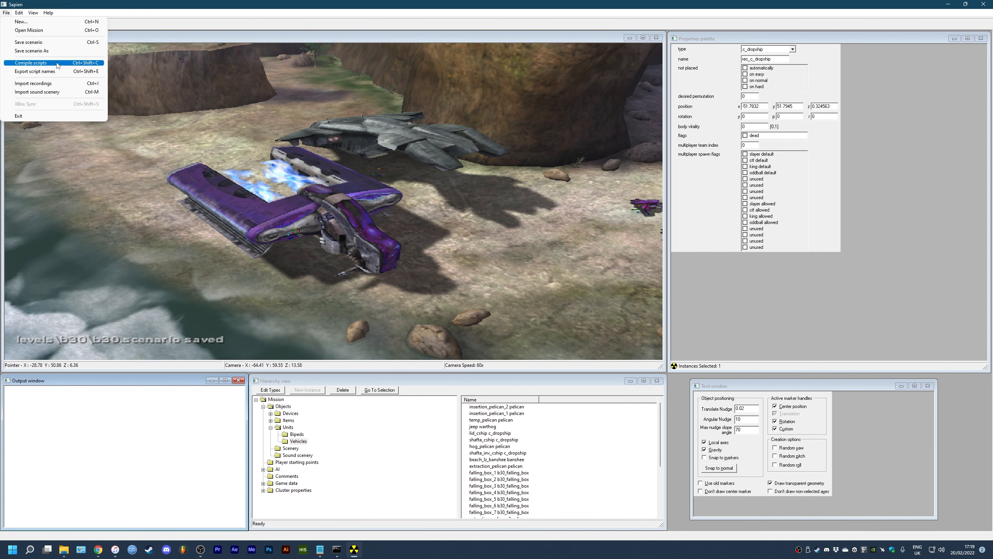
click(50, 61)
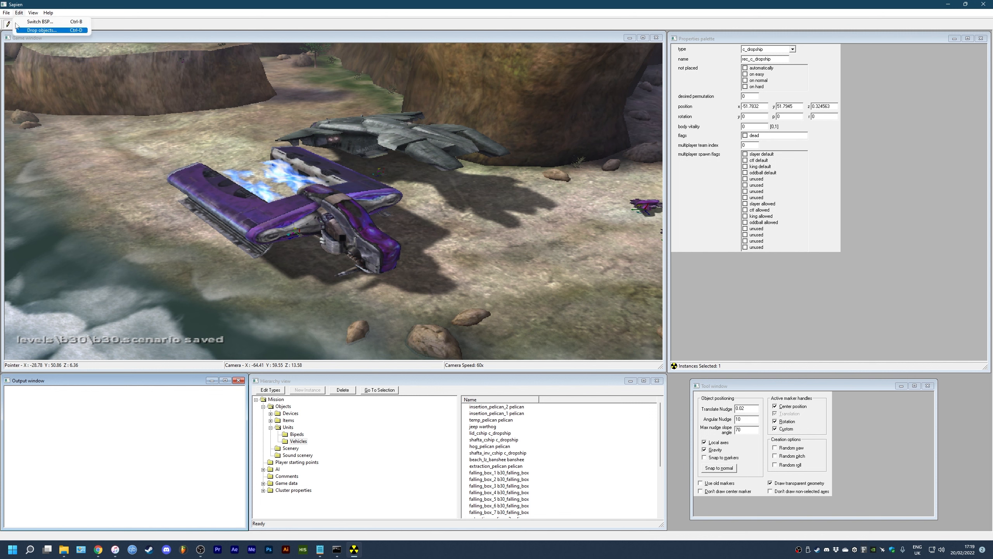
click(6, 13)
click(50, 61)
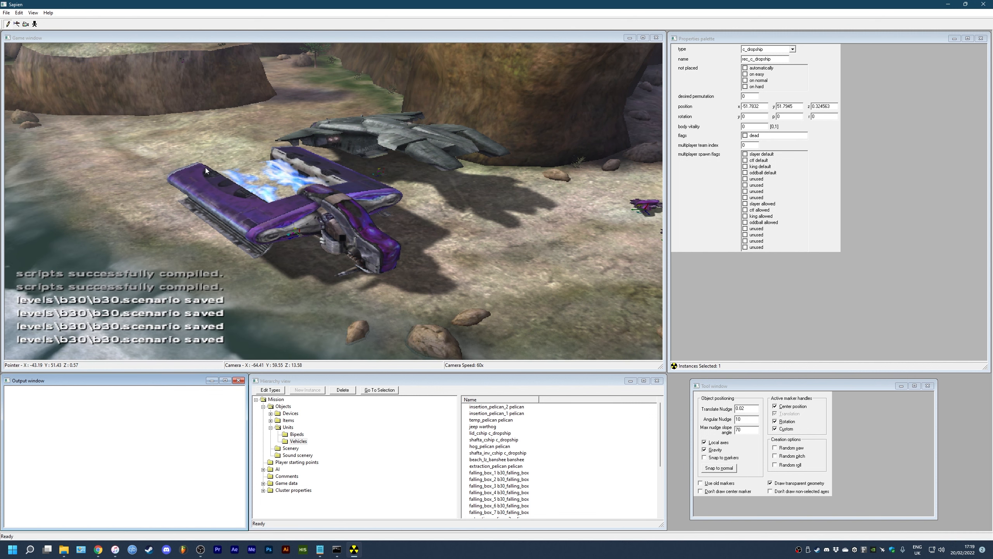
Save the b30 scenario several more times and close Sapien
key(ctrl+s)
key(ctrl+s)
key(ctrl+s)
key(ctrl+s)
key(ctrl+s)
key(ctrl+s)
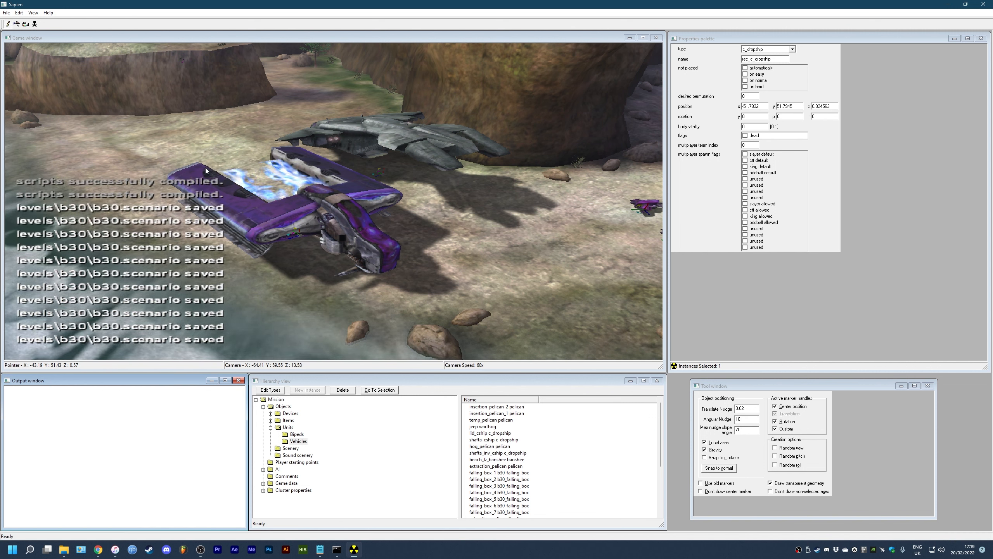
click(984, 4)
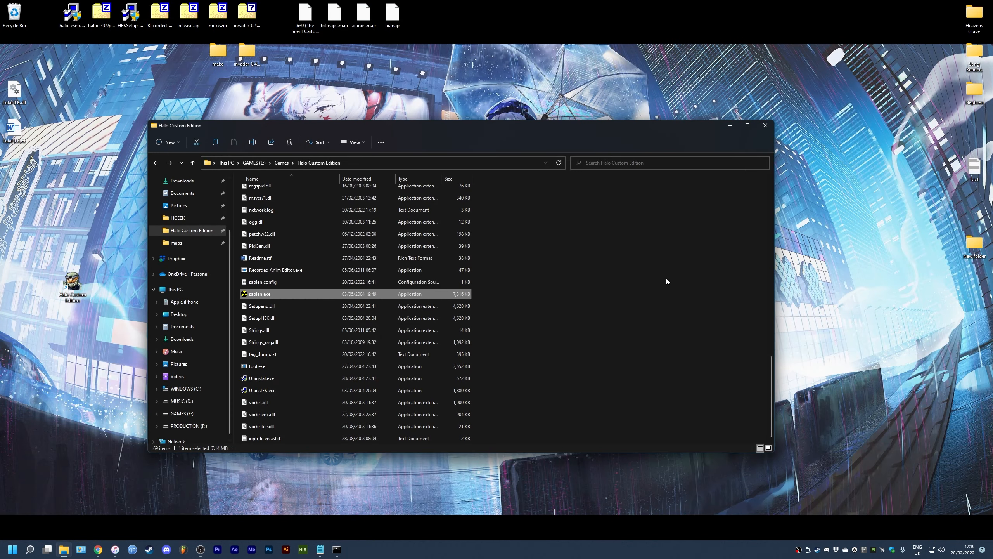
Open a command prompt in E:\Games\Halo Custom Edition and place its window beside the folder's file list, with the tool.exe area in view
click(625, 282)
scroll(592, 303, up, 15)
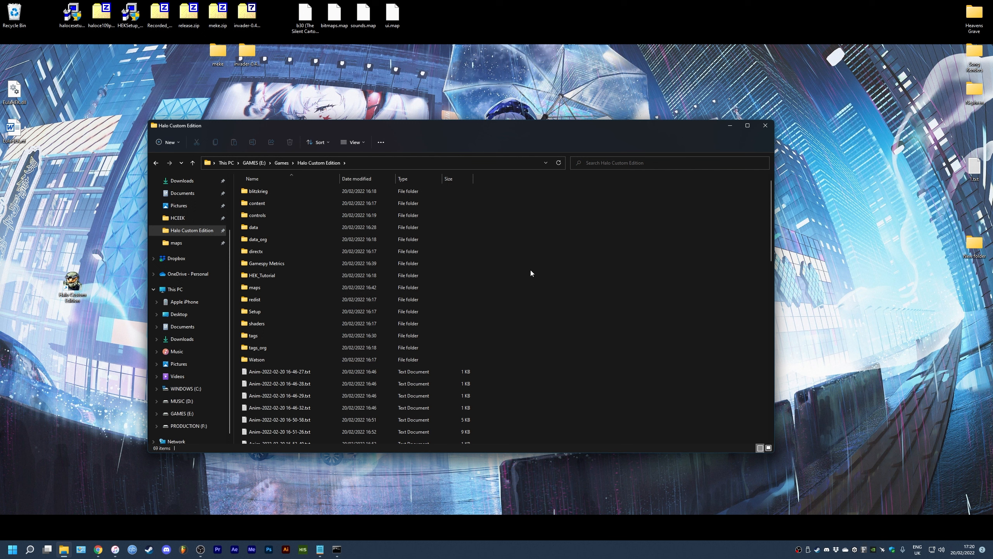
click(395, 165)
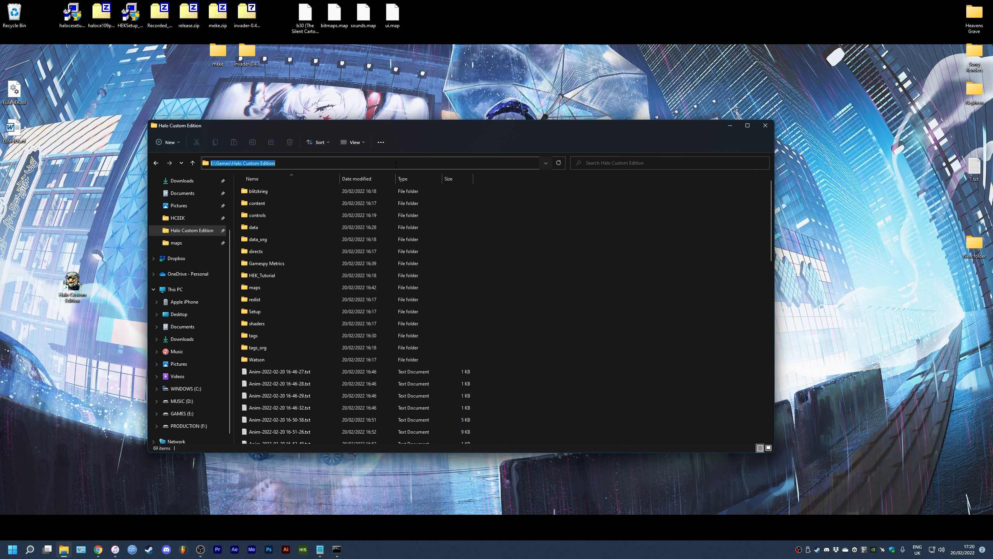
text(cmd)
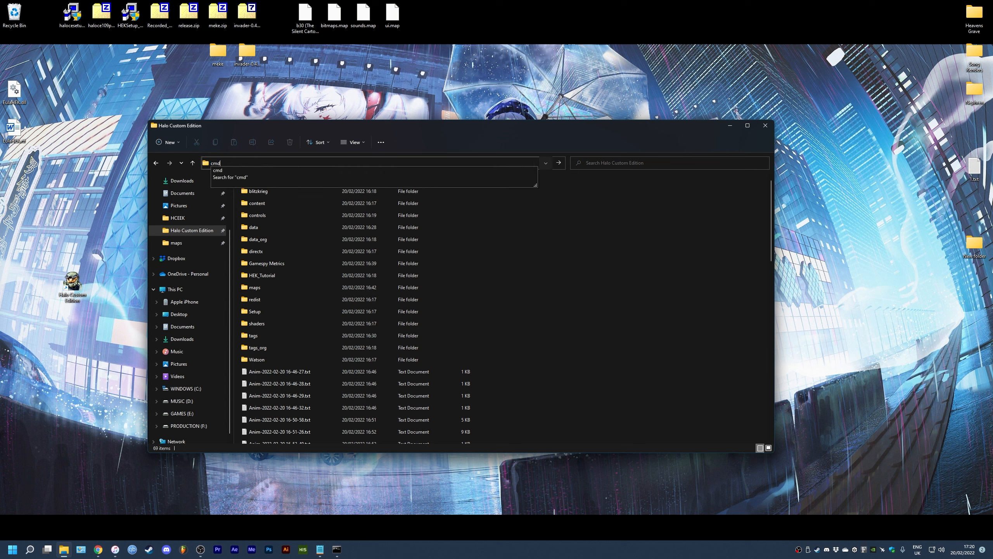
key(Return)
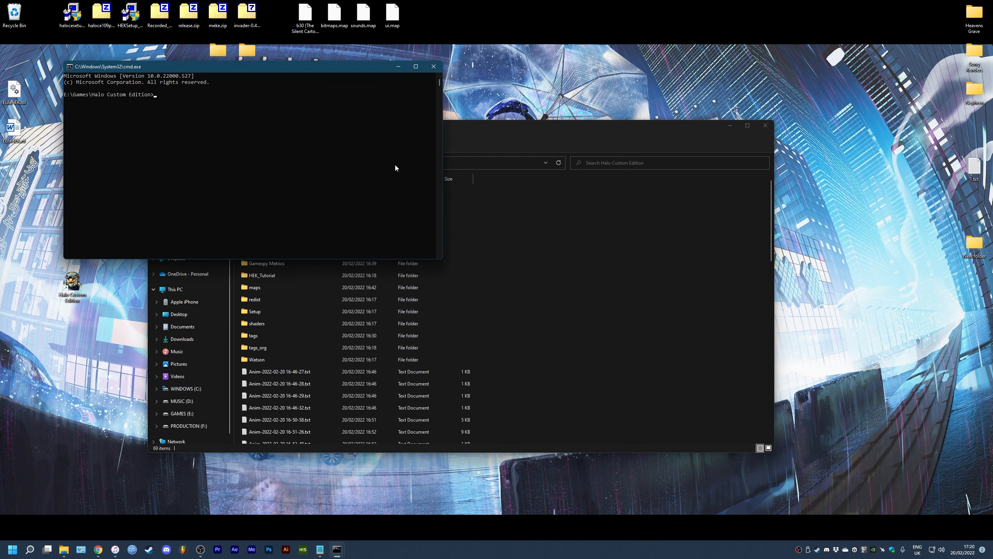
drag(241, 69, 664, 169)
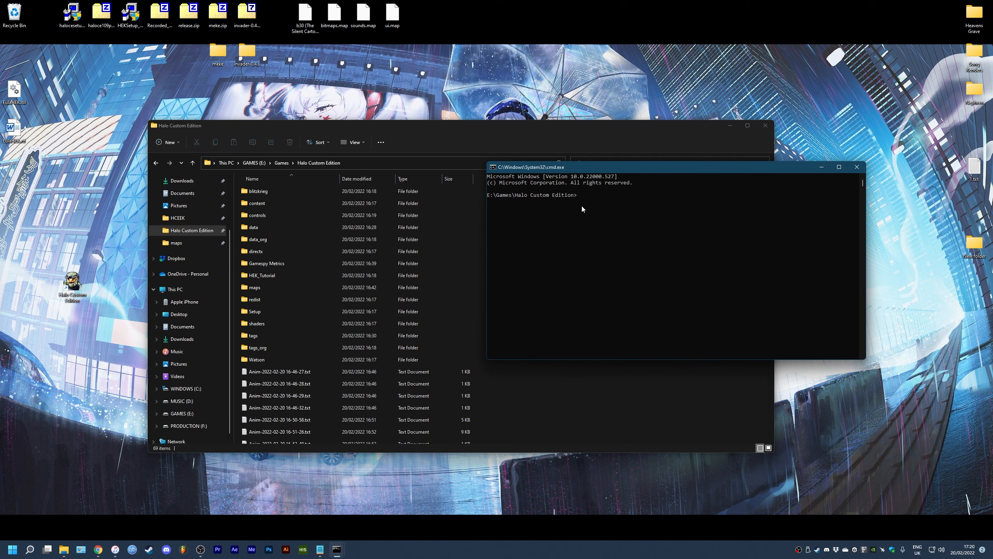
scroll(368, 299, down, 15)
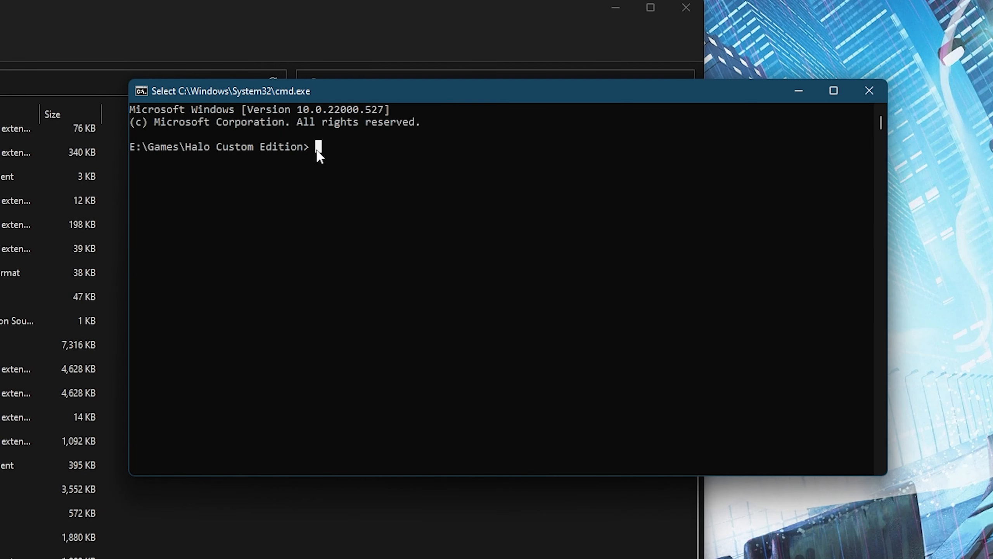
Run tool without arguments in the command prompt to list its available verbs and their options
text(l)
key(Return)
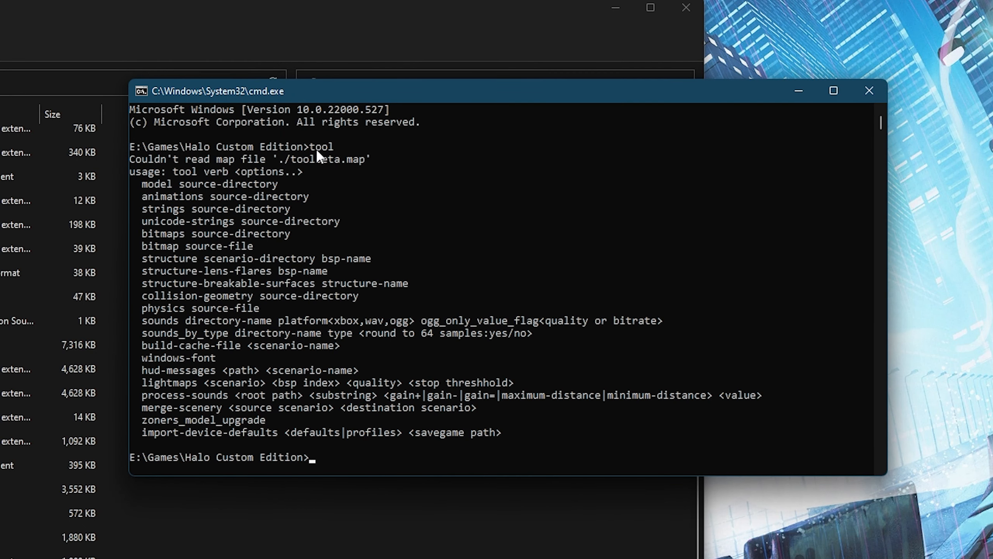
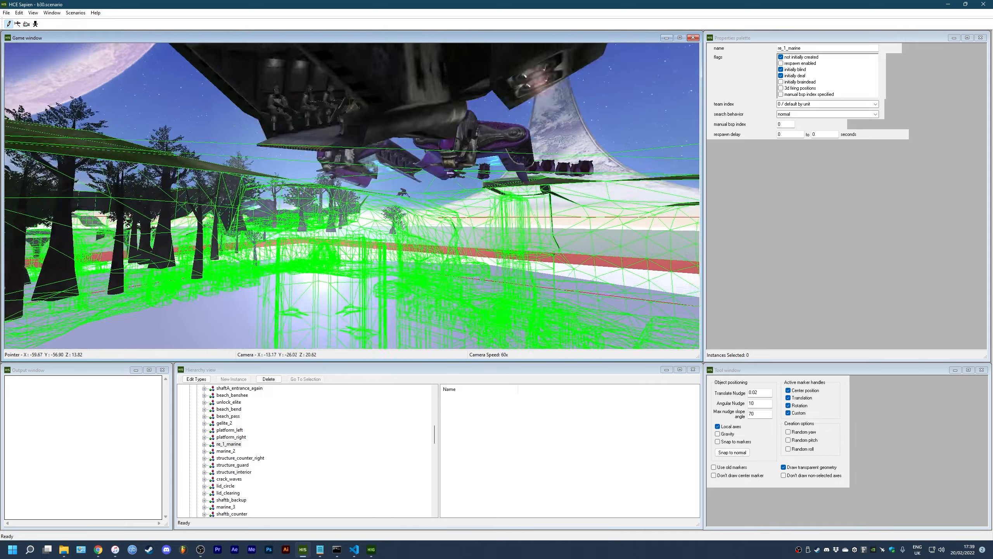
Examine the marines riding in the Pelican and the dropships parked on the island in the game view
key(w)
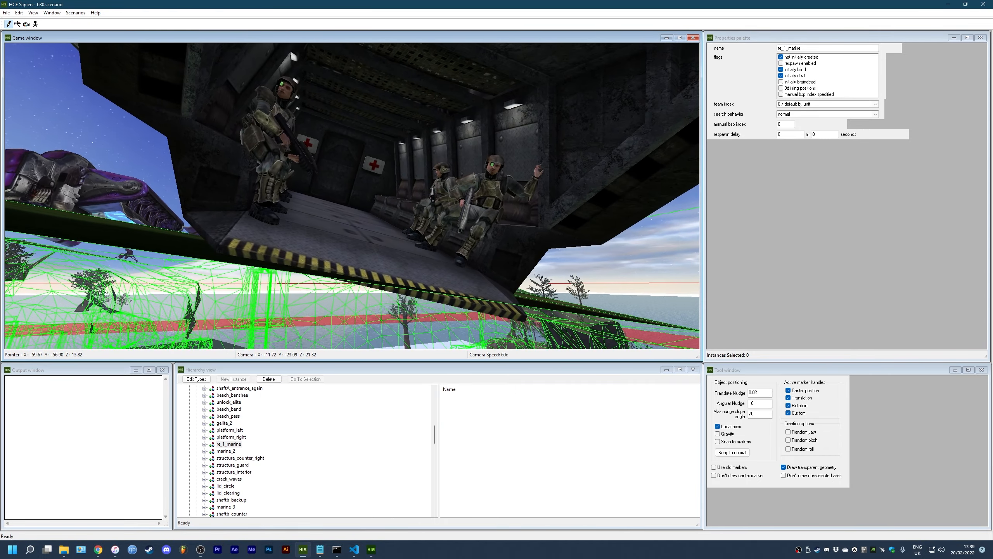
key(s)
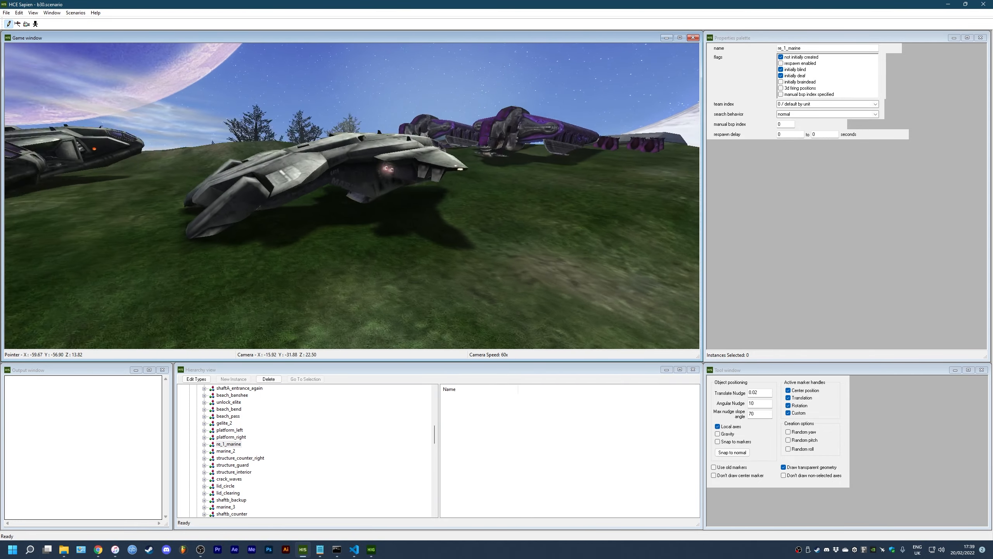
key(w)
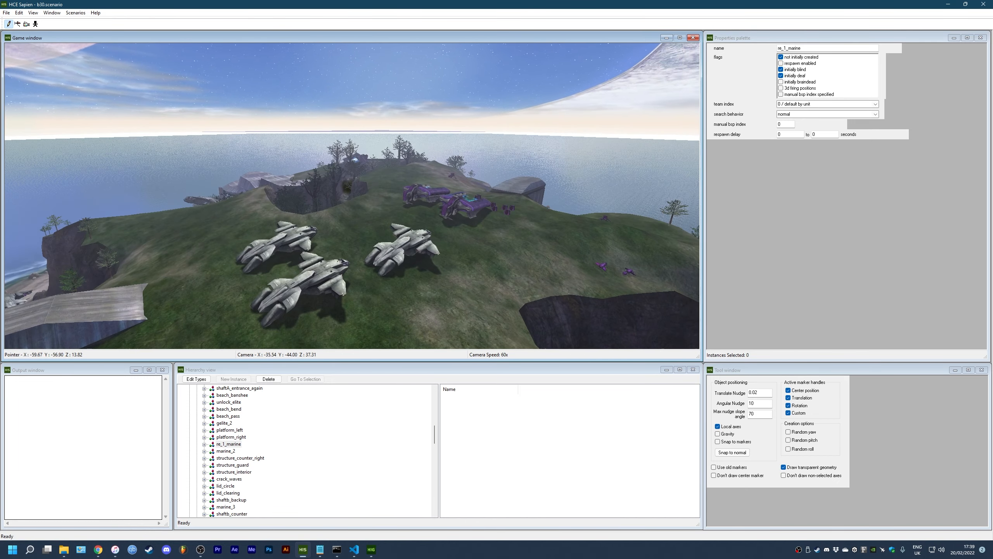
Switch to mission_b30.hsc in Visual Studio Code and examine the ai_migrate line of re_1_script, including re_1_marine and marine_1/f
click(354, 549)
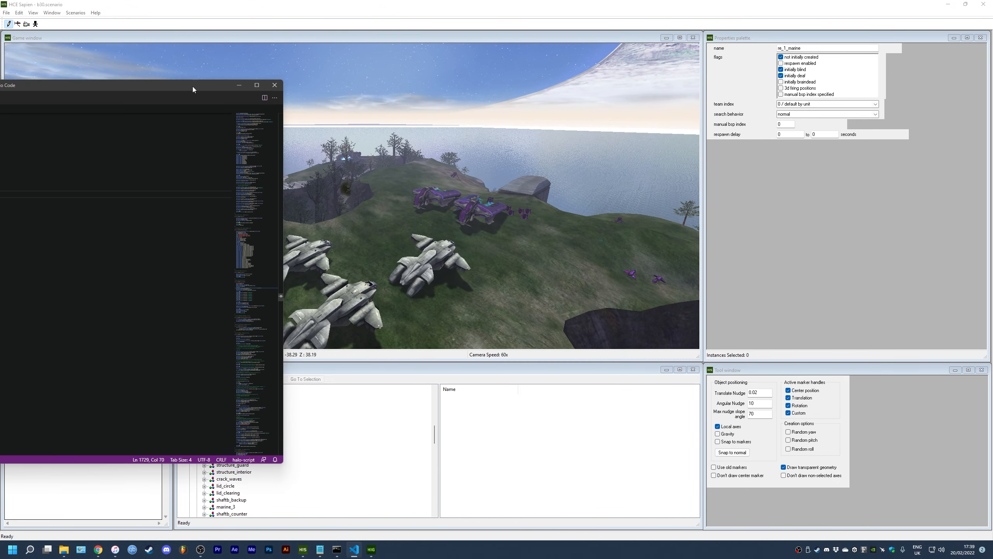
drag(185, 87, 710, 103)
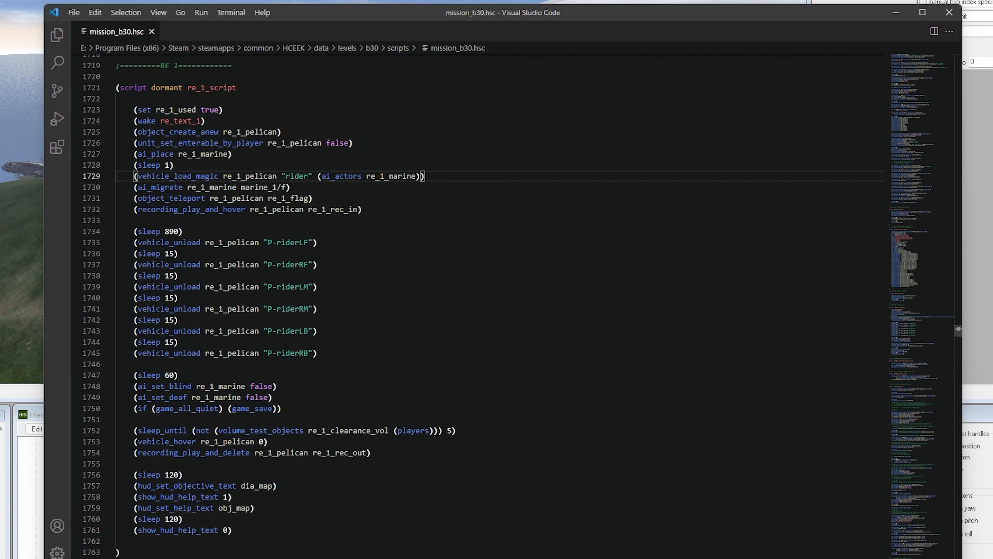
drag(134, 187, 288, 187)
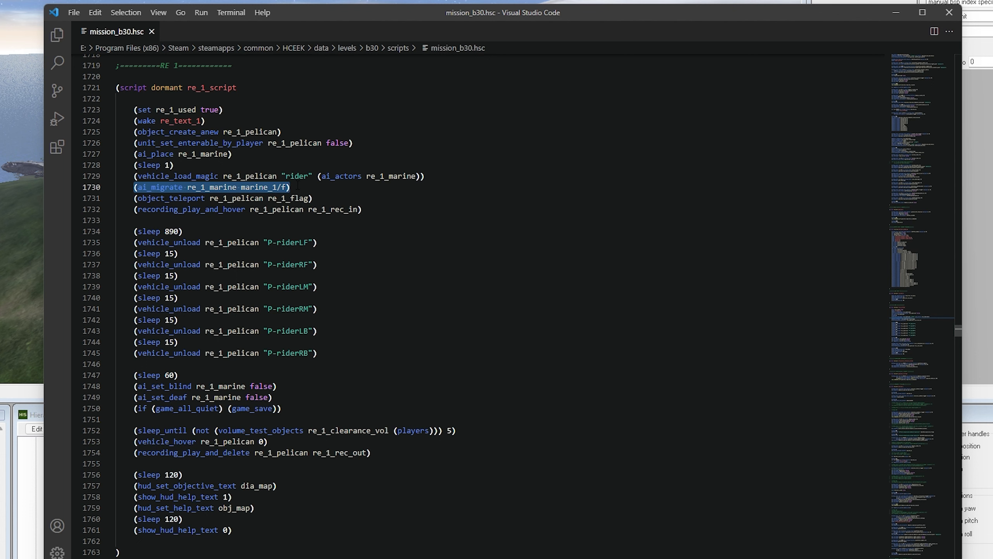
key(Home)
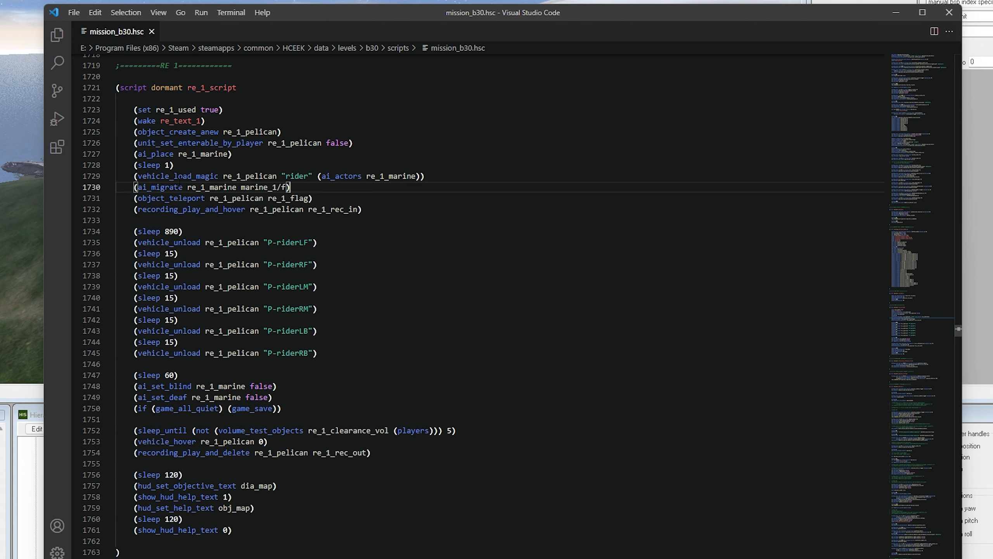
drag(189, 189, 287, 187)
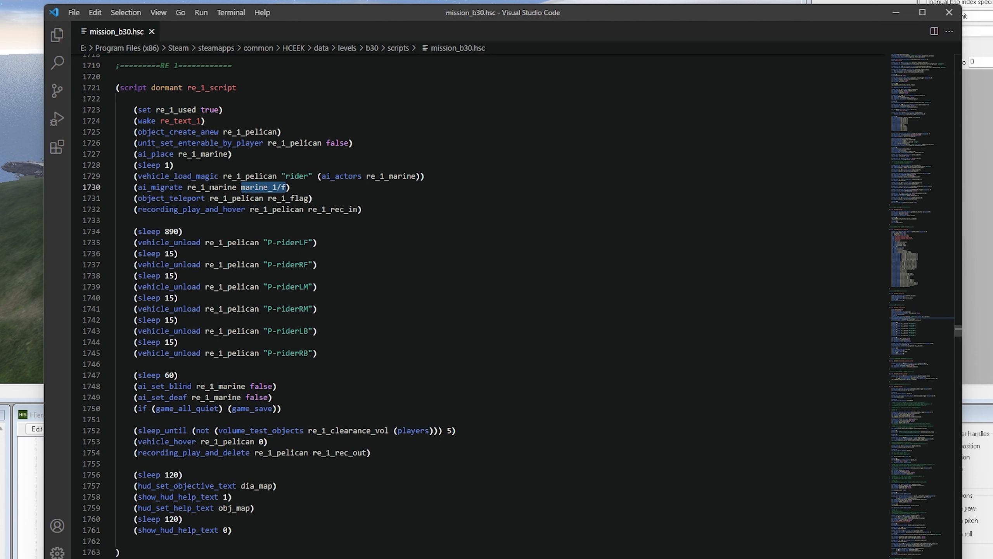
drag(187, 187, 272, 187)
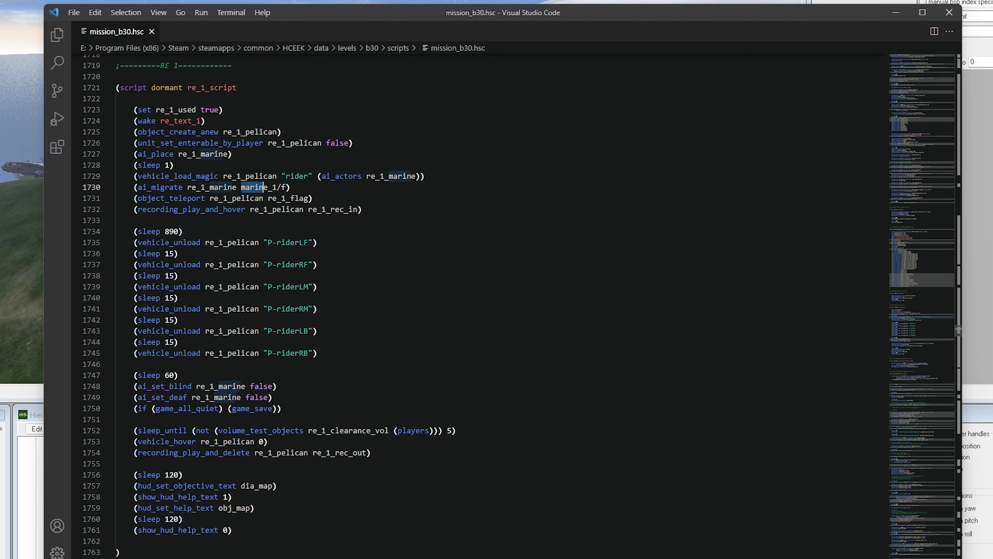
click(299, 188)
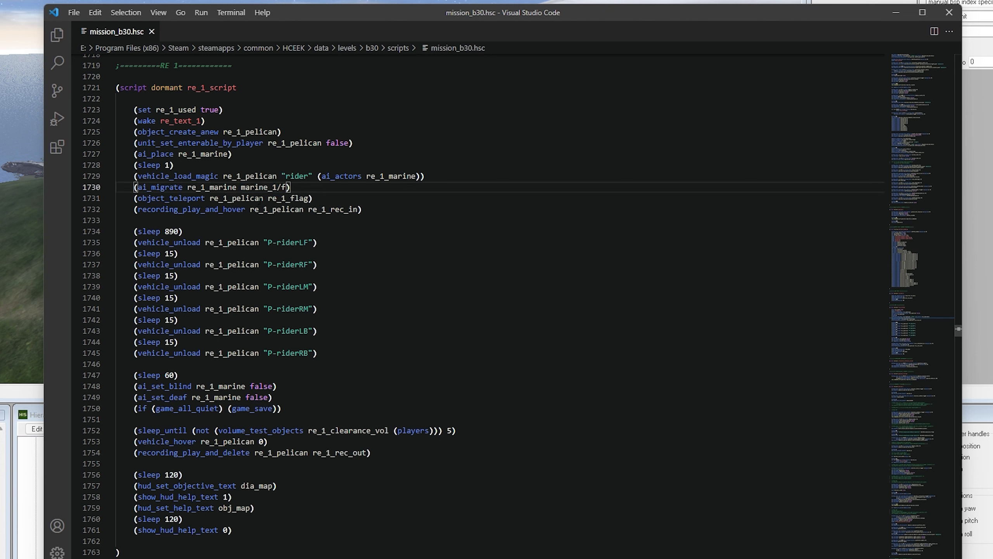
drag(241, 187, 287, 187)
double_click(212, 187)
click(304, 188)
Switch back to Sapien, collapse the AI branch and show the scenario's Flags under Game data
click(207, 2)
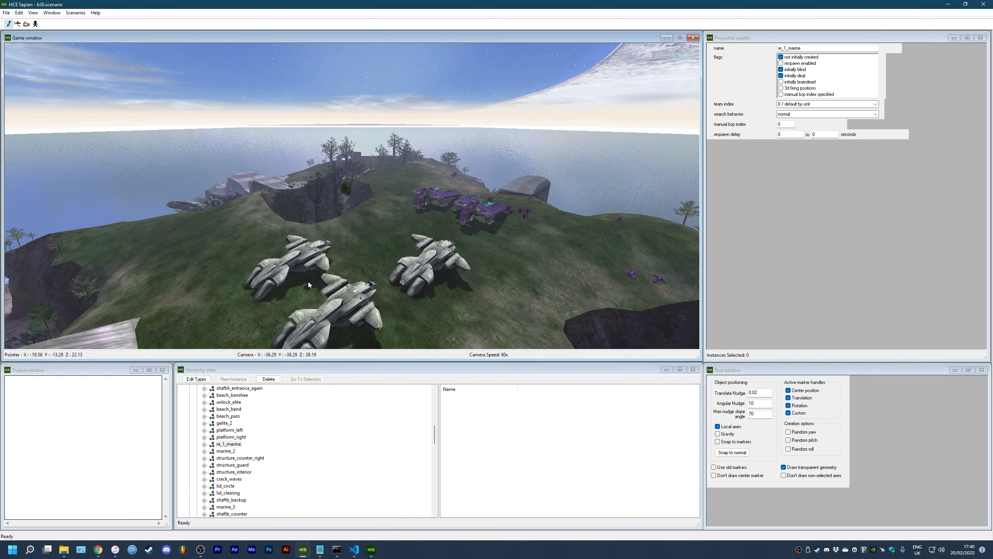
scroll(226, 461, up, 8)
scroll(223, 450, up, 5)
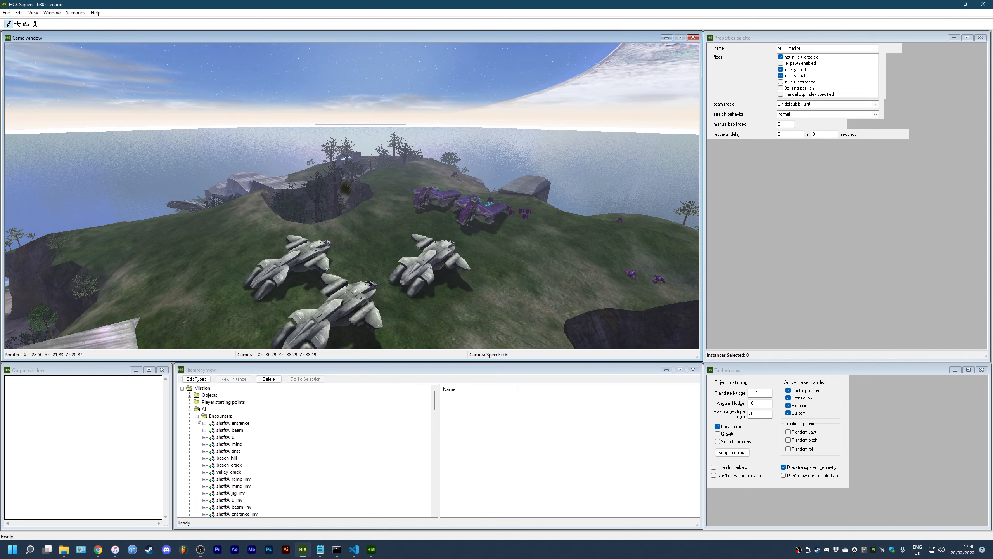
click(189, 409)
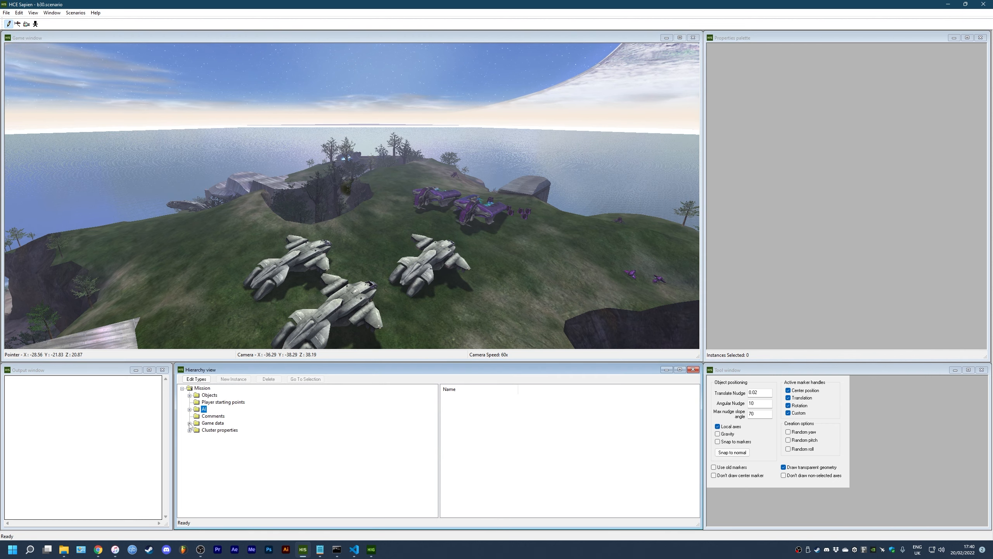
click(190, 423)
click(215, 443)
Examine where re_1_flag sits above the island from several viewpoints
key(w)
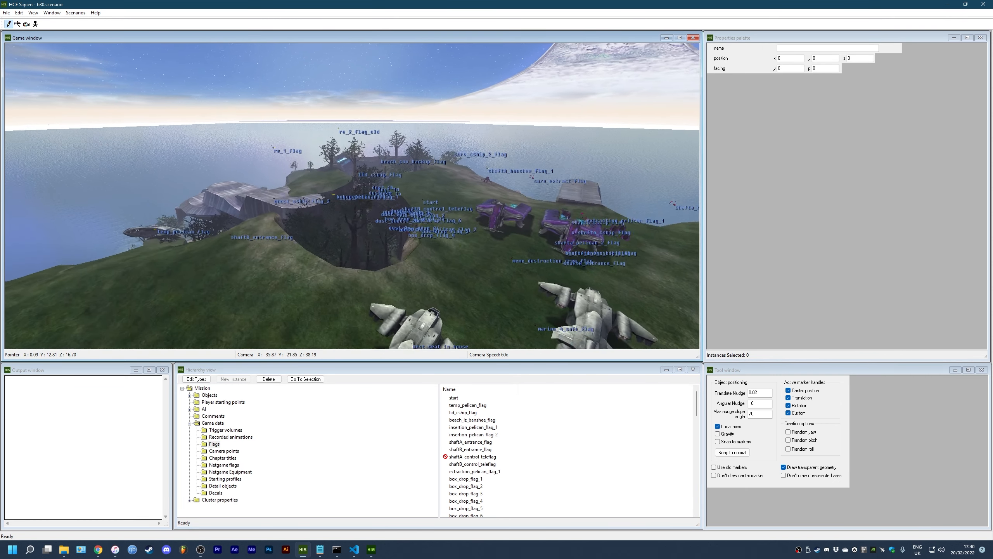
key(w)
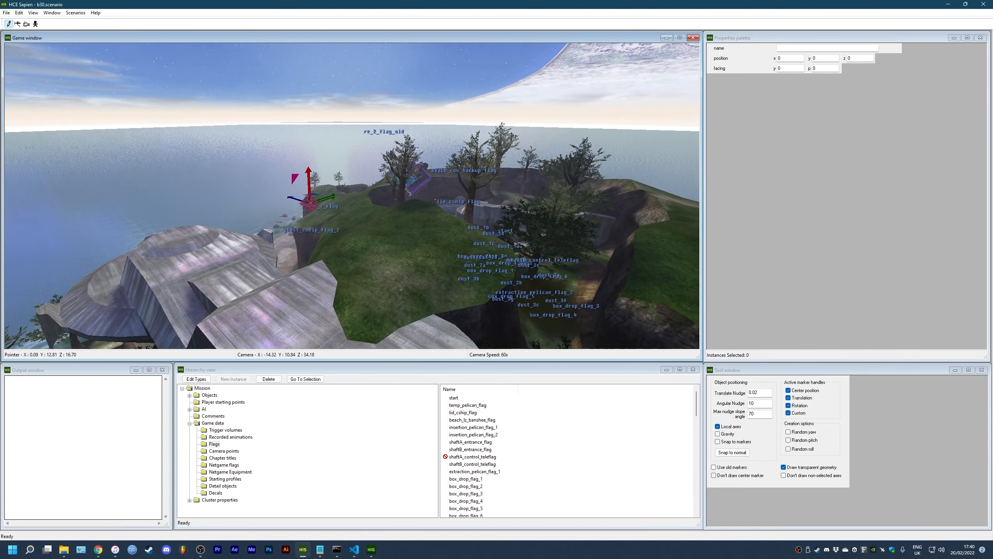
middle_drag(387, 217, 665, 235)
key(a)
key(a)
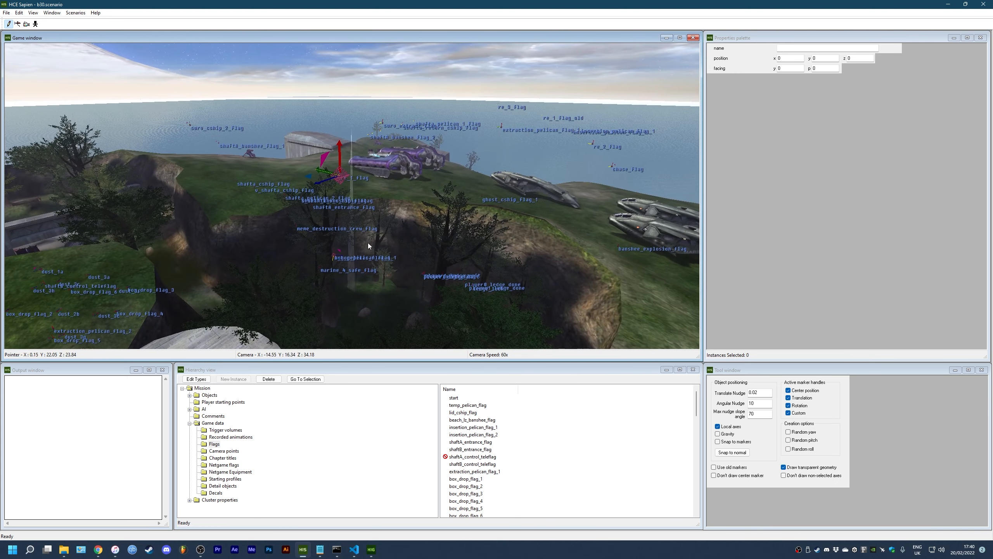
key(a)
middle_drag(368, 243, 465, 228)
key(r)
key(a)
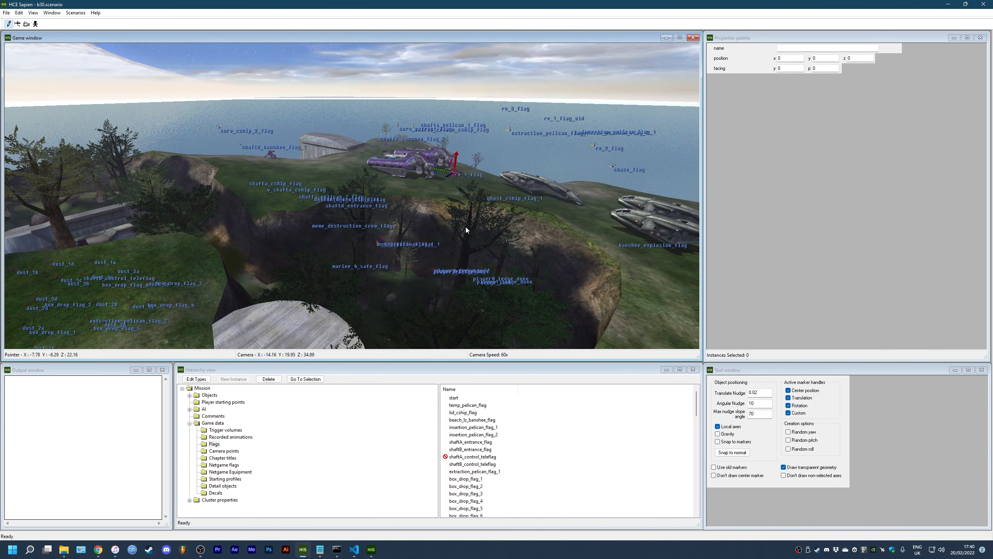
middle_drag(514, 198, 577, 204)
key(w)
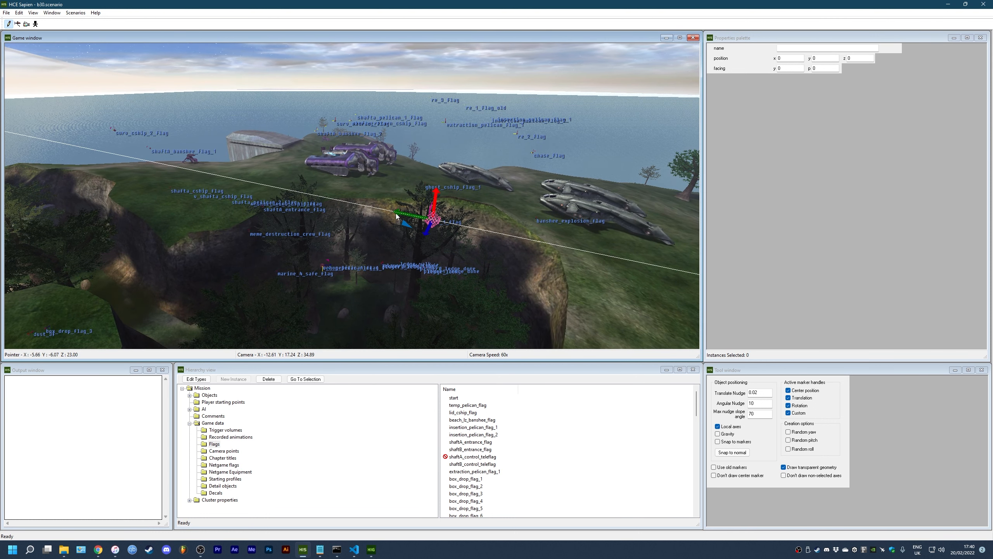
middle_drag(260, 202, 307, 193)
key(d)
key(w)
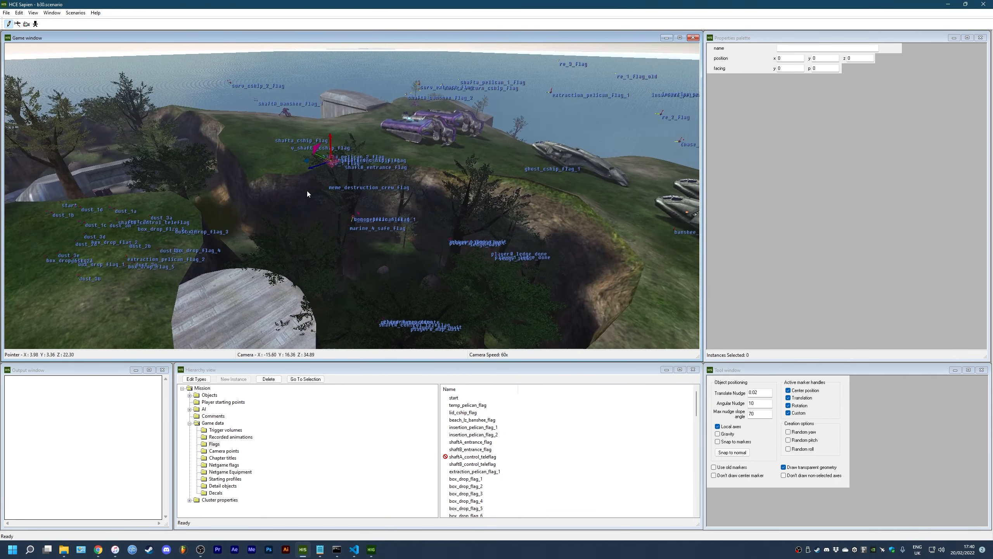
key(s)
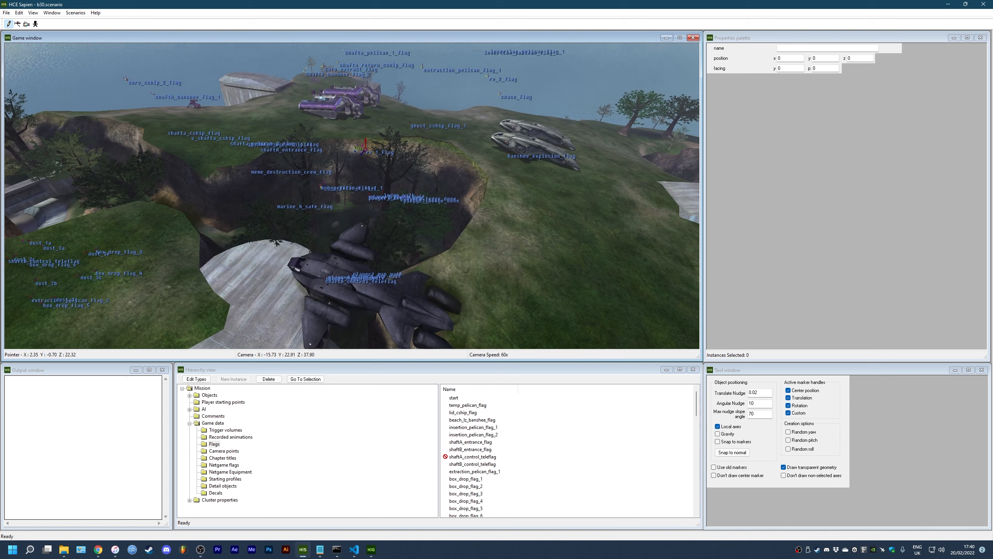
Switch to Visual Studio Code and examine the recording_play_and_hover line of re_1_script with its re_1_pelican and re_1_rec_in arguments
click(354, 550)
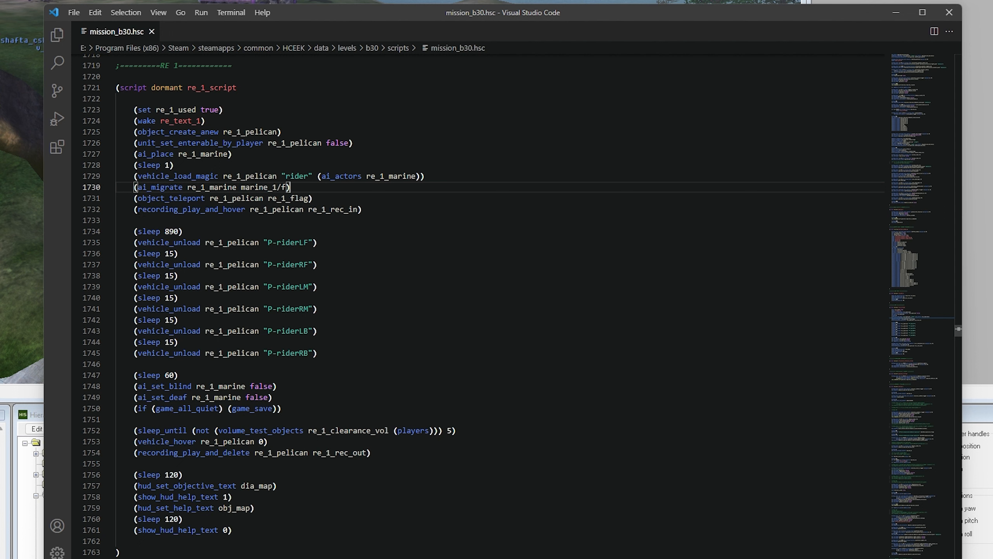
key(Down)
key(Down)
key(shift+Right)
key(shift+Right)
key(shift+Right)
key(shift+Right)
key(shift+Right)
key(shift+Right)
key(shift+Right)
key(shift+Right)
key(shift+Right)
key(shift+Right)
key(shift+Right)
key(shift+Right)
key(shift+Right)
key(shift+Right)
key(shift+Right)
key(shift+Right)
key(shift+Right)
key(shift+Right)
key(shift+Right)
key(shift+Right)
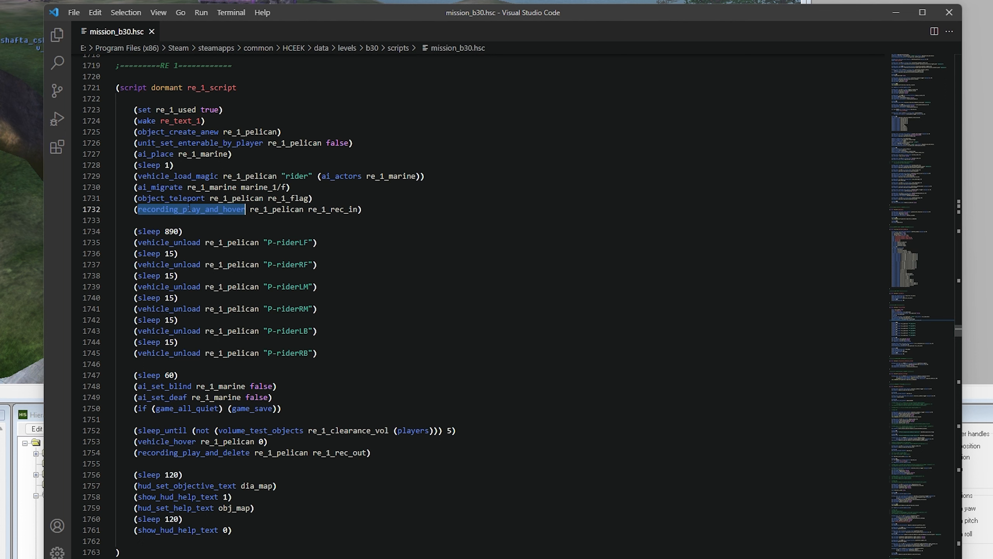
double_click(277, 208)
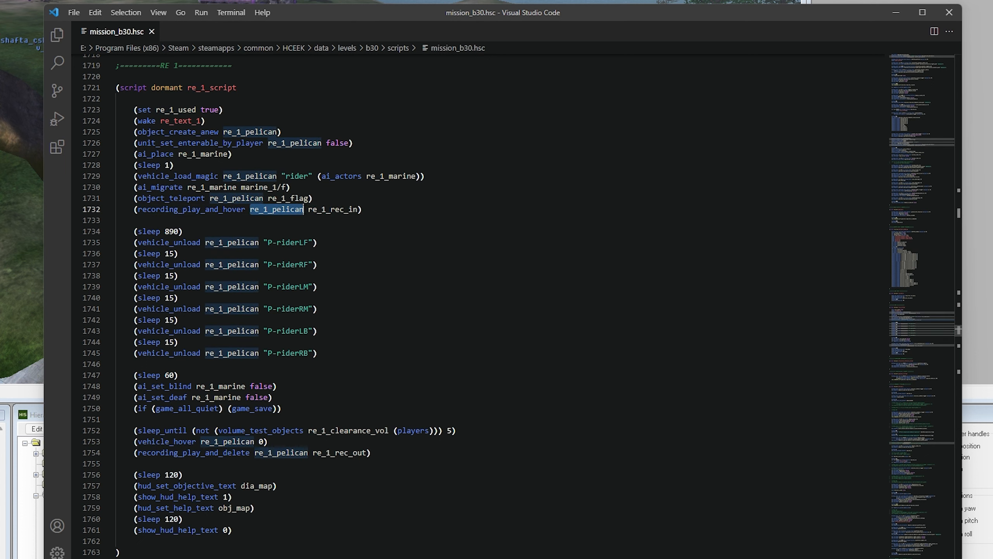
drag(308, 209, 358, 209)
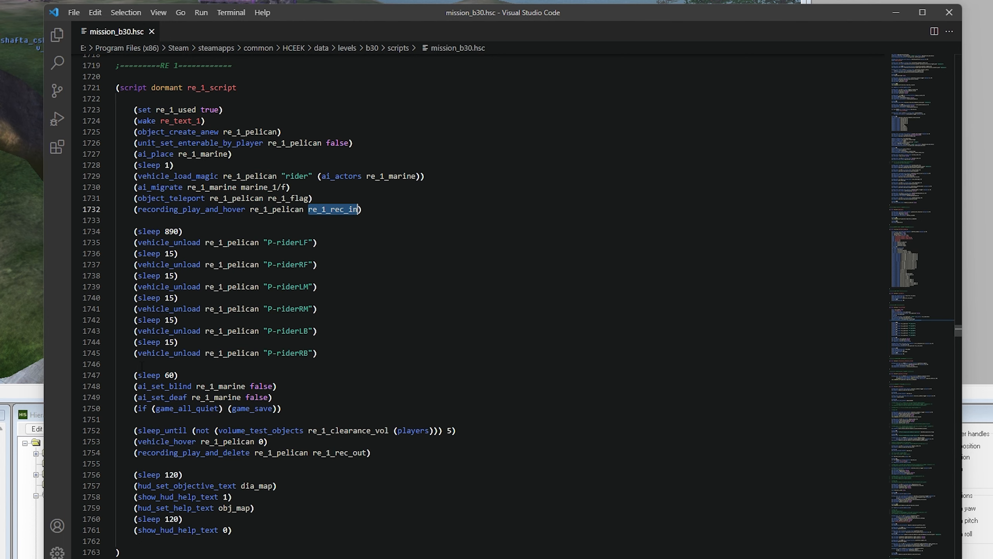
Return to Sapien and select re_1_rec_in in the Recorded animations to inspect its properties
click(150, 456)
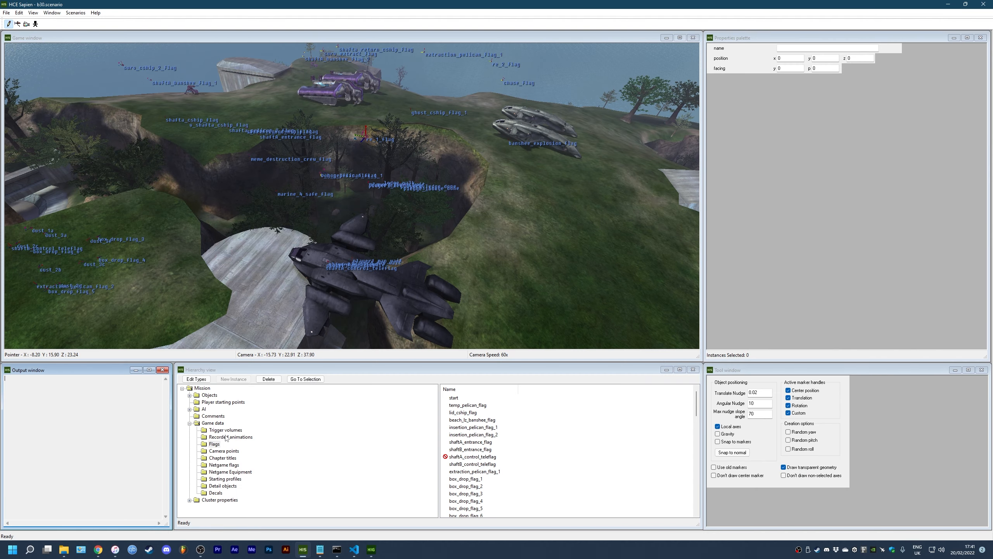
click(225, 437)
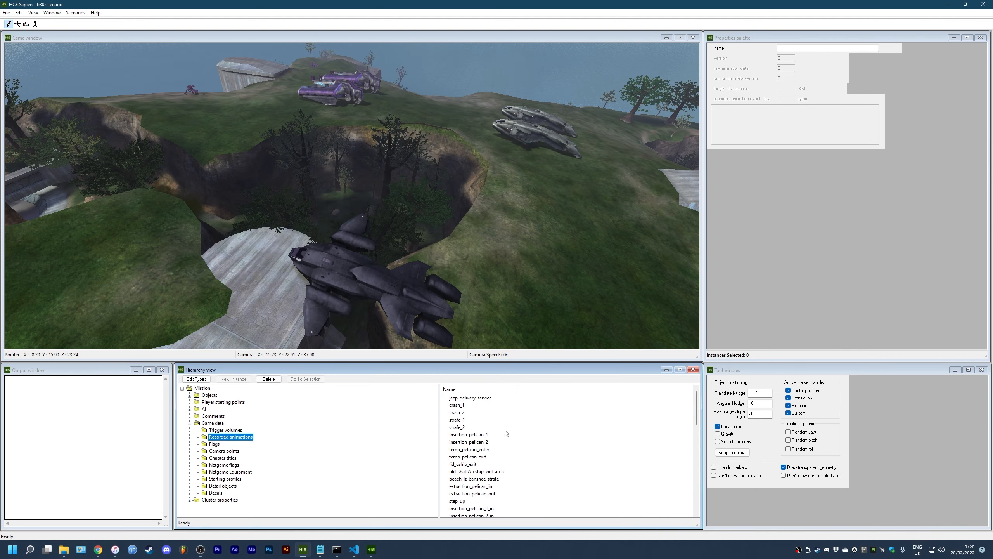
scroll(505, 432, down, 10)
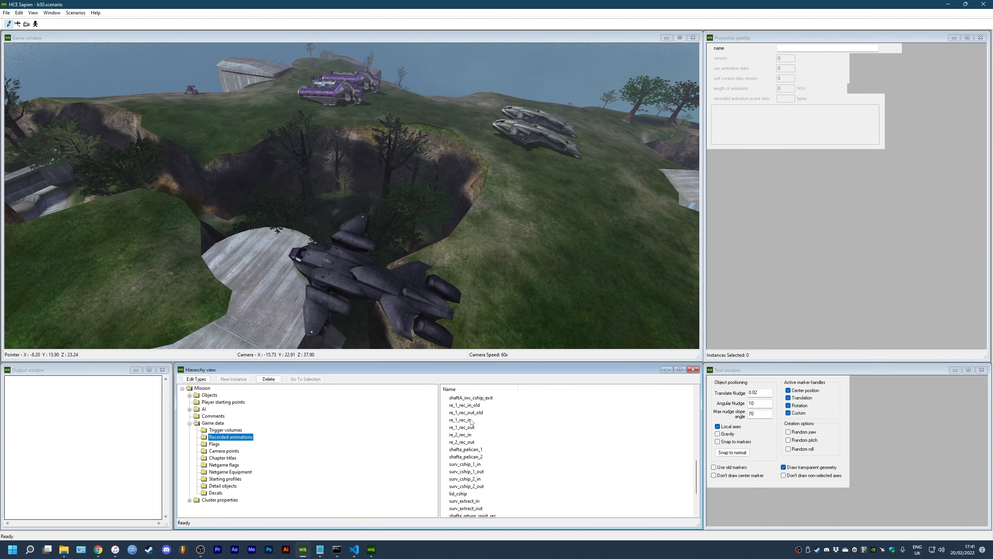
click(471, 420)
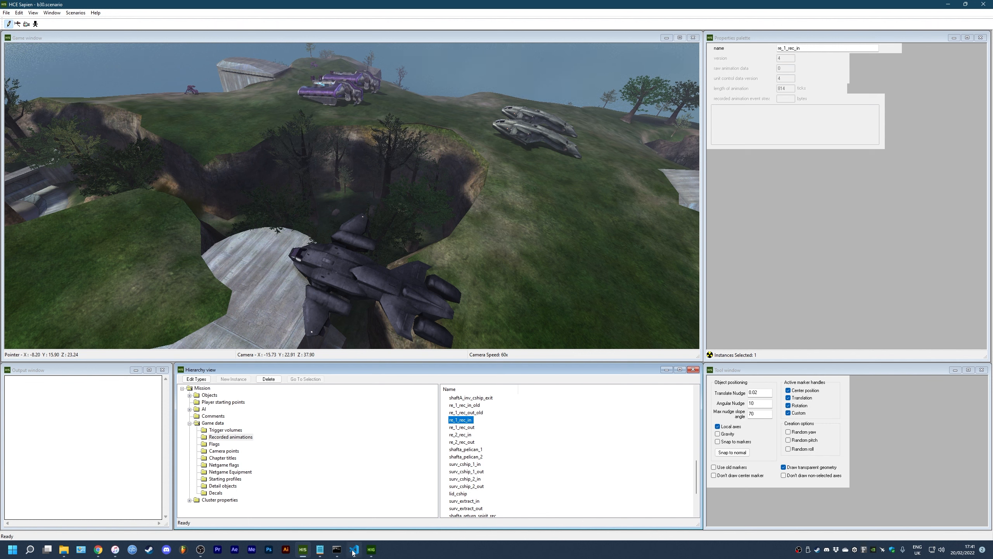
Rerun an earlier command from the game window's console history
click(401, 242)
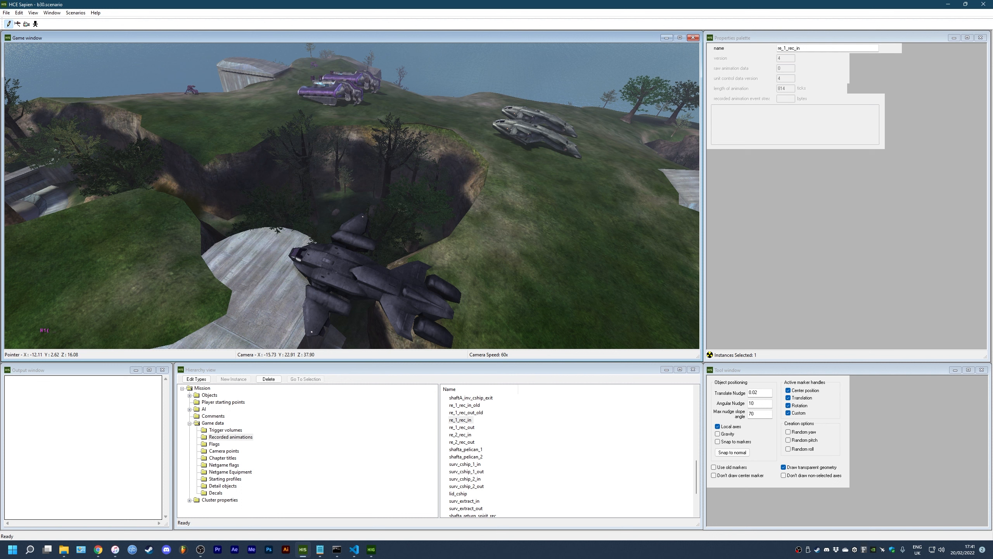
key(Up)
key(Up)
key(Return)
key(Return)
key(grave)
Follow the Pelican across the island and examine its approach and hover near the trees and boulder
middle_drag(352, 196, 333, 231)
key(d)
key(d)
middle_drag(256, 224, 504, 152)
key(w)
key(a)
key(a)
key(w)
key(w)
key(a)
key(w)
key(a)
key(a)
key(a)
key(a)
key(w)
key(w)
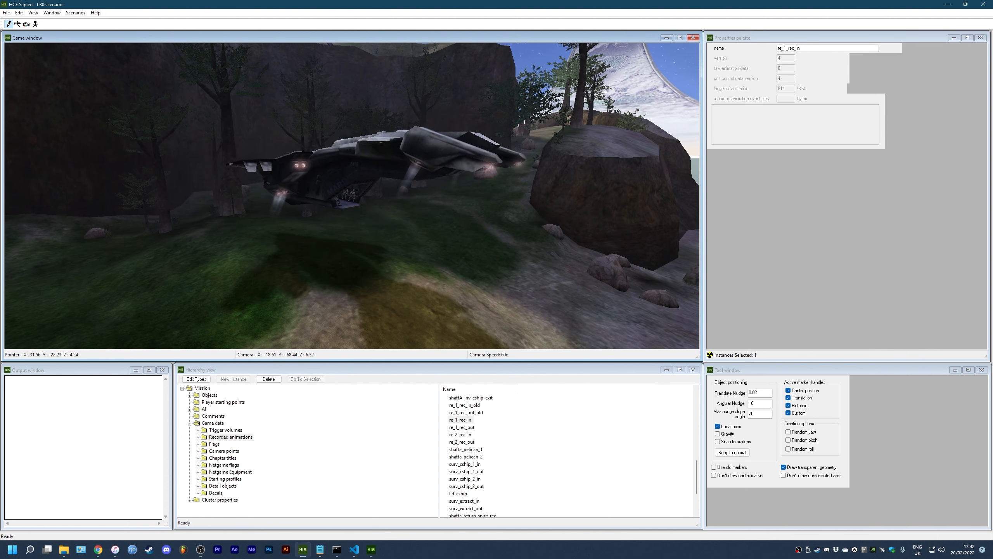
key(a)
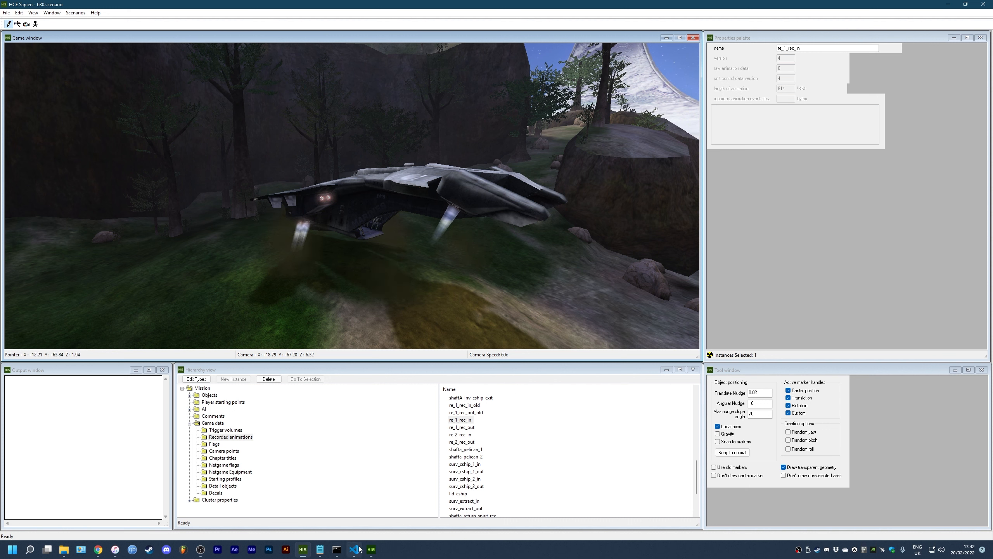
Switch to mission_b30.hsc in Visual Studio Code to continue reading re_1_script
mouse_move(357, 550)
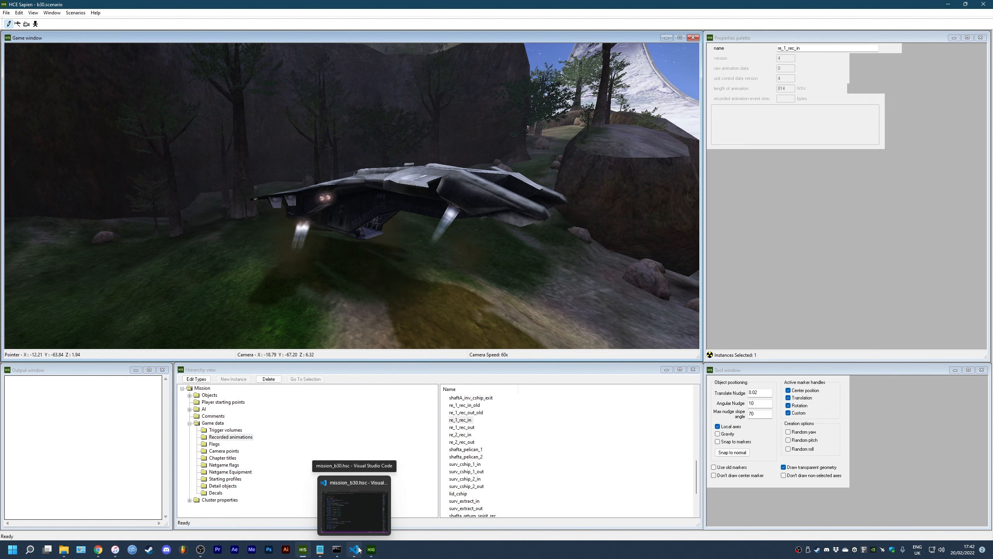
click(358, 549)
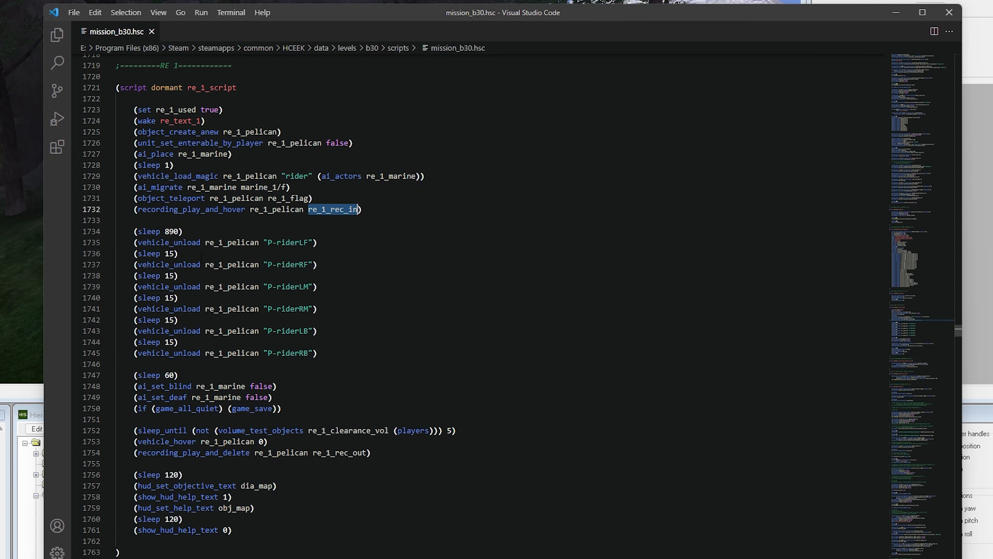